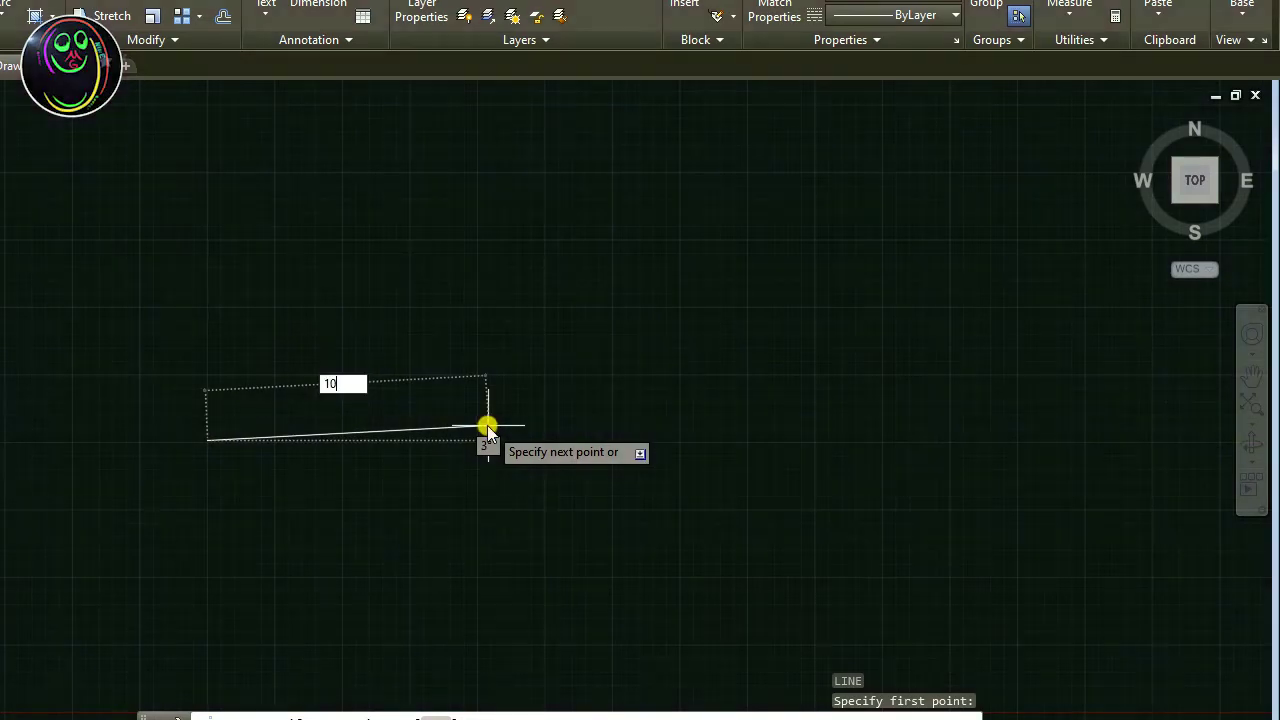
type("10")
key("Return")
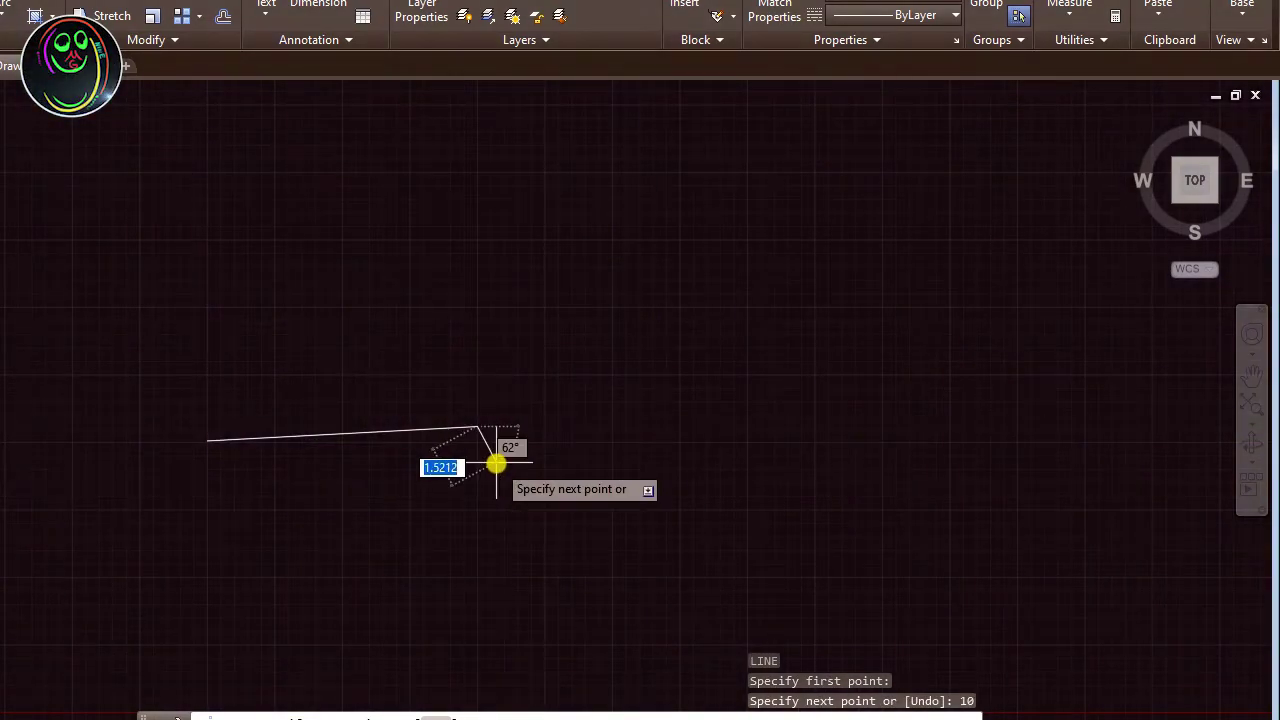
key("ctrl+z")
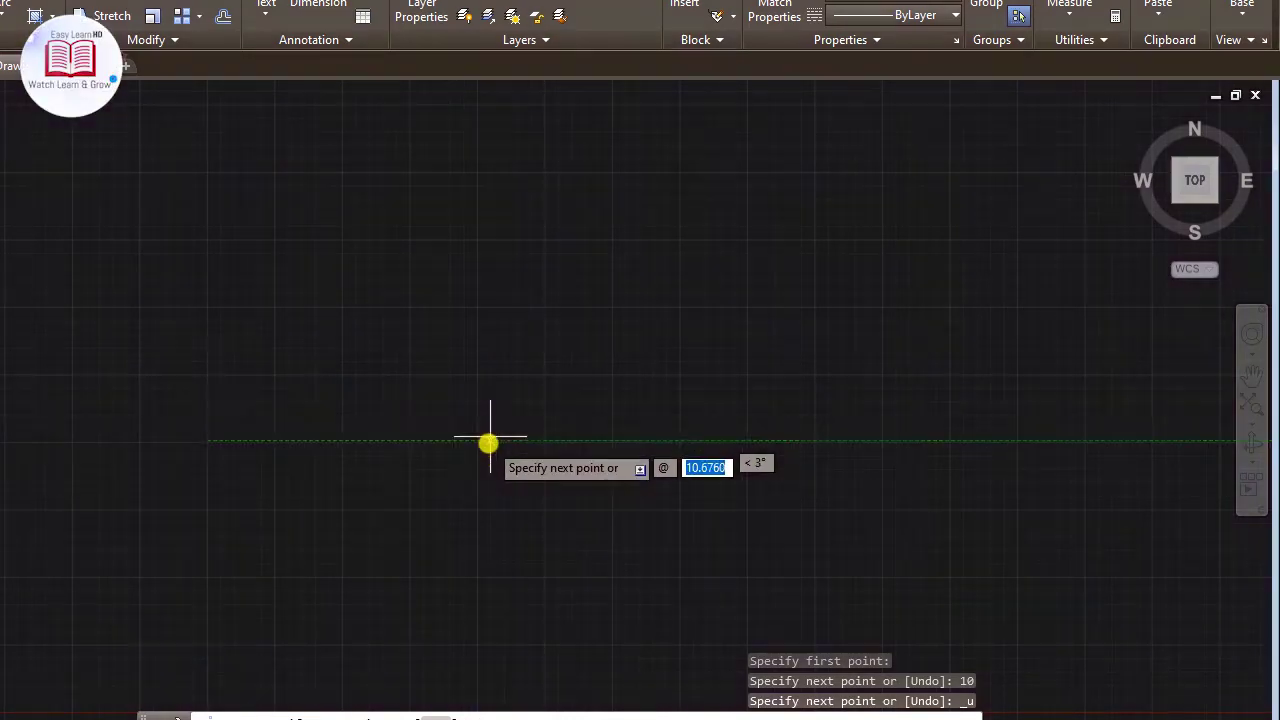
type("1")
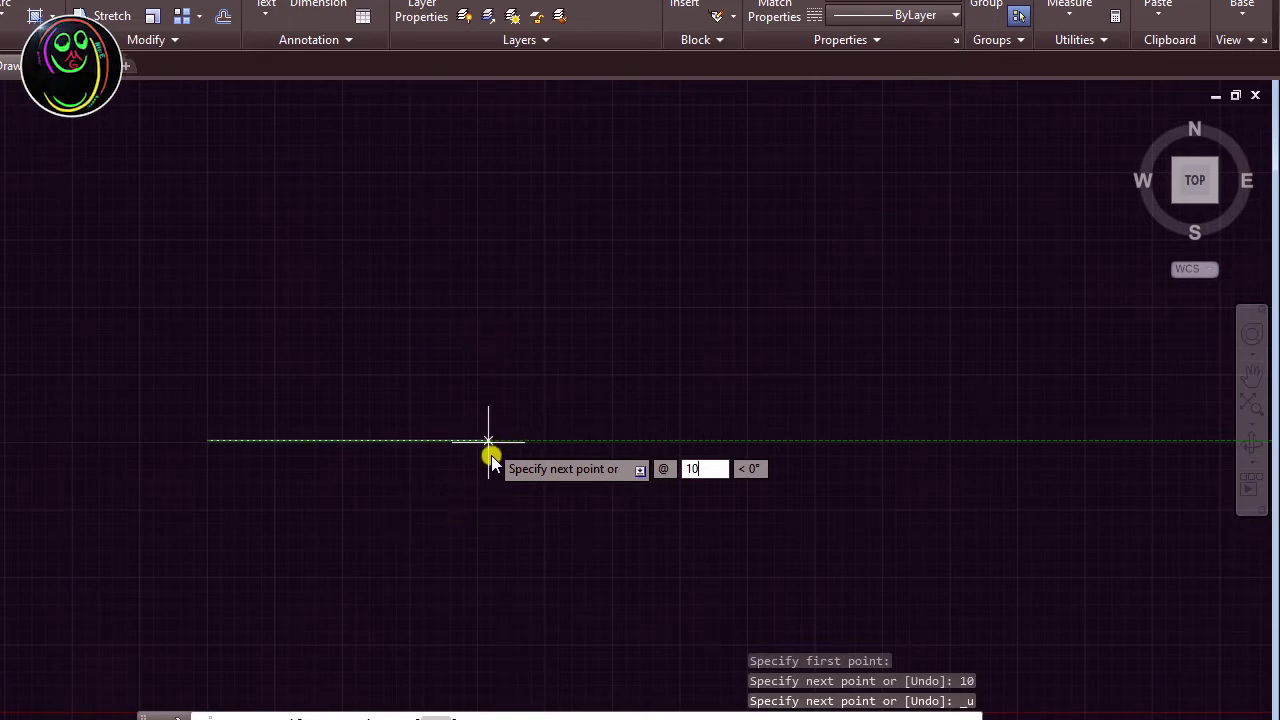
type("0")
key("Tab")
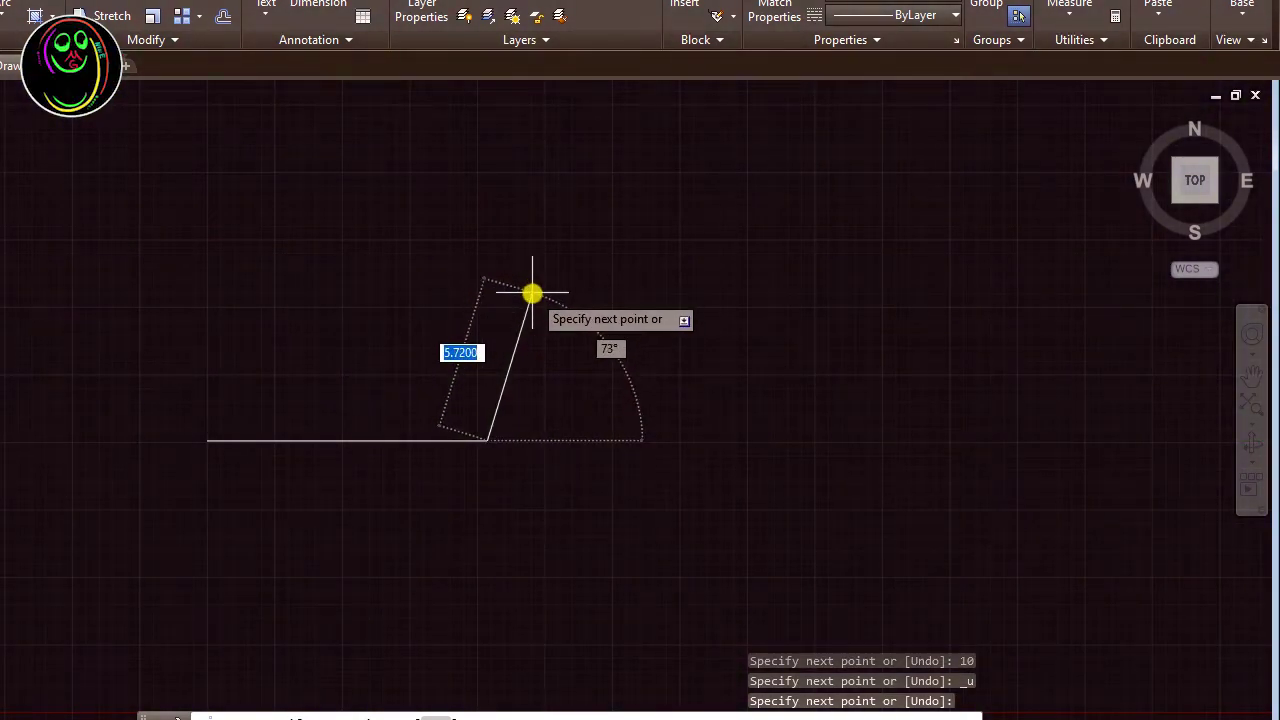
key("ctrl+z")
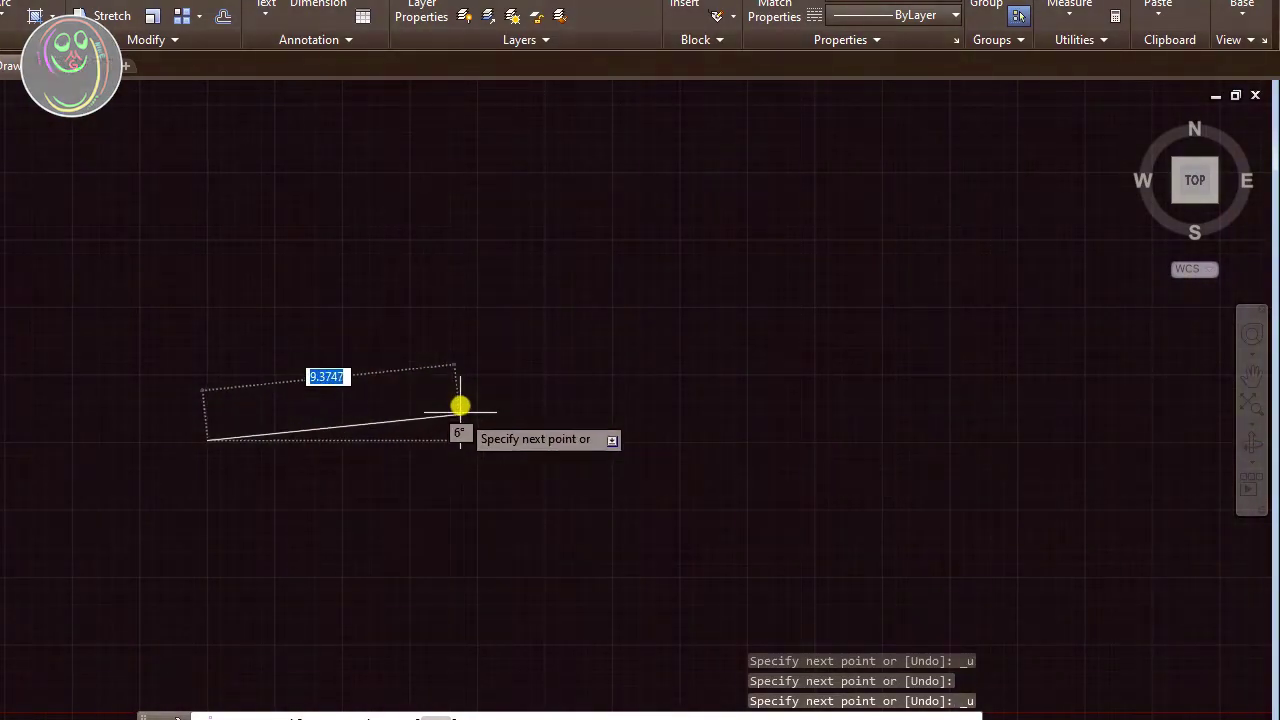
Step: Draw the triangle's horizontal base as a line 10 units long at an angle of 0°
key("F8")
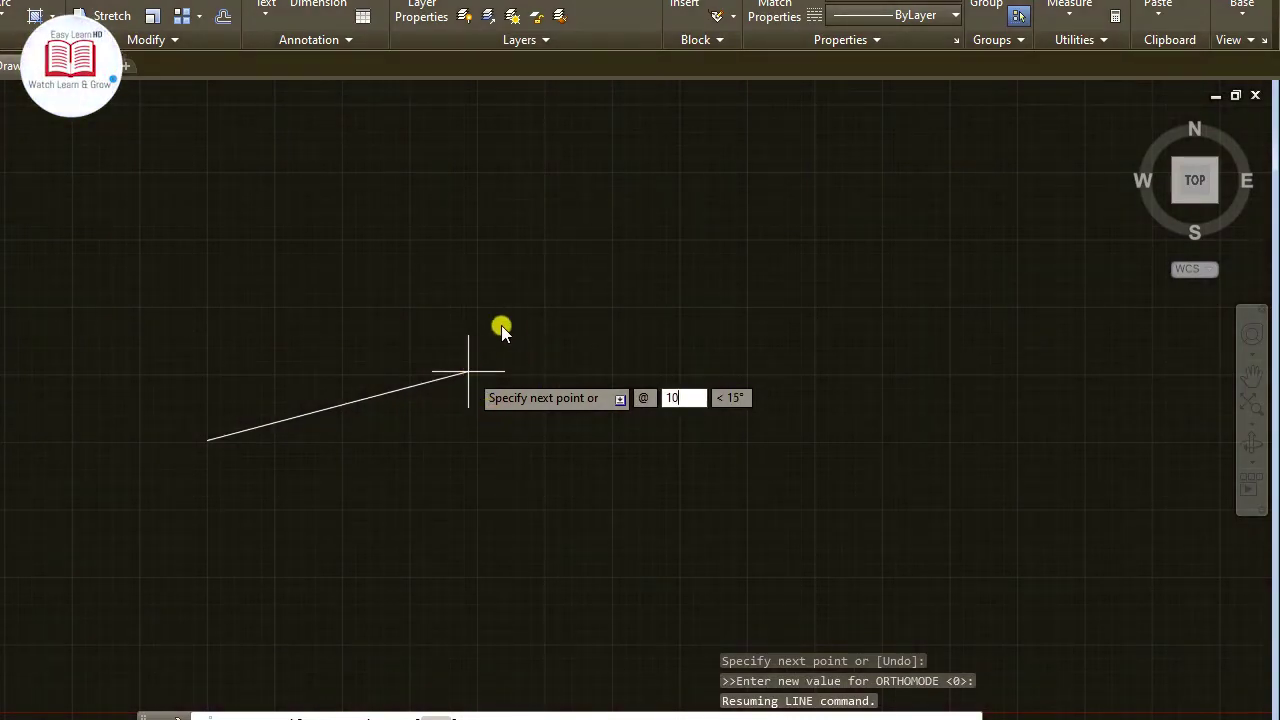
key("Tab")
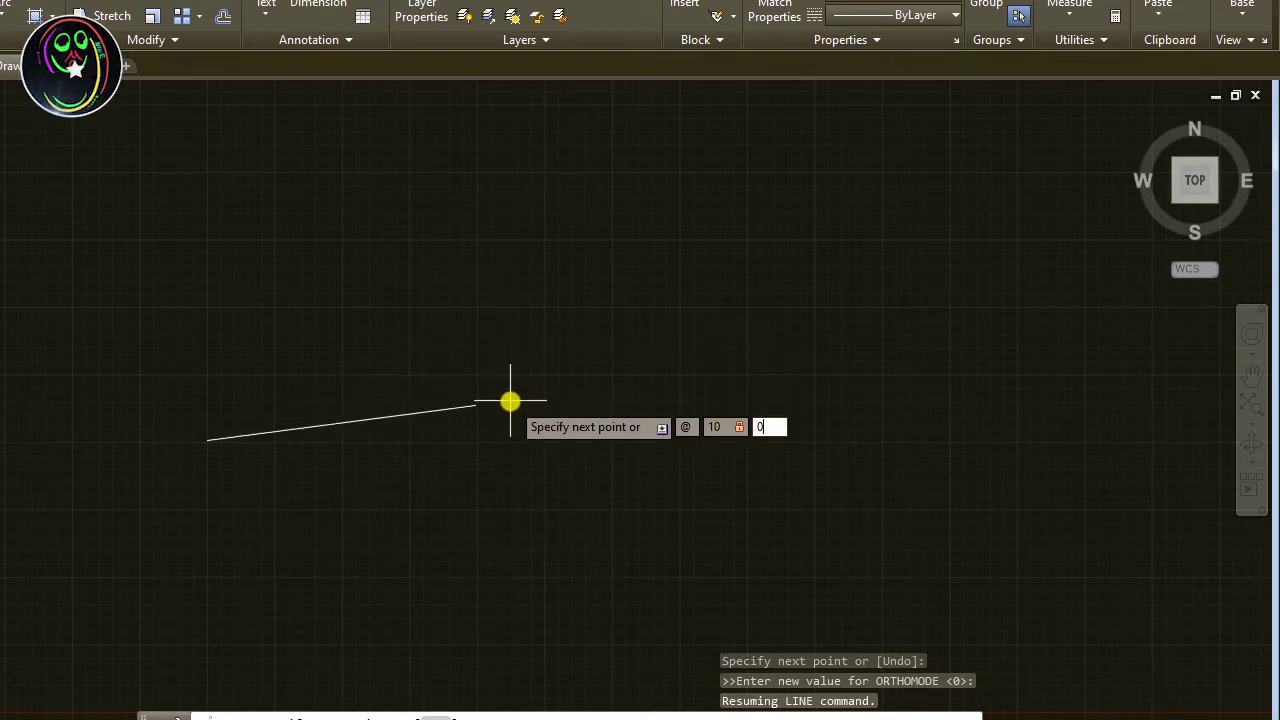
type("0")
key("Return")
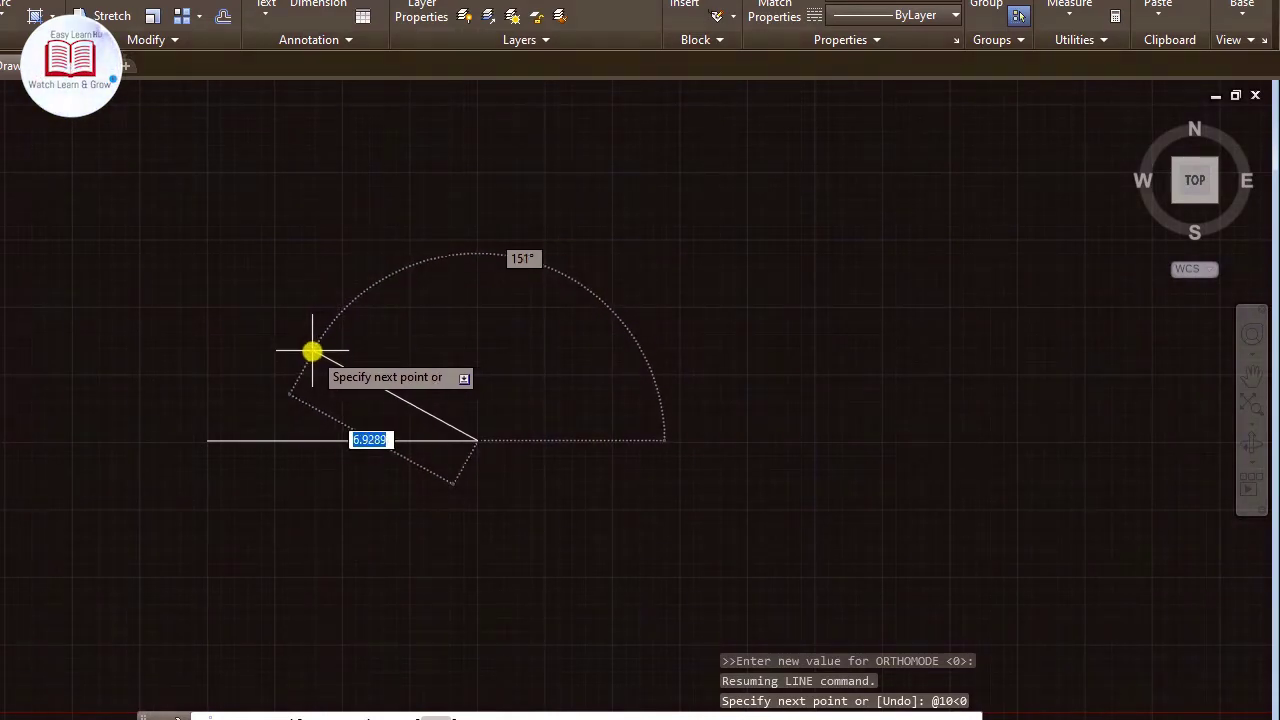
Step: Complete the triangle with an apex above the base, making the right side about 7.03 and the left side about 5.14 units long
left_click(312, 349)
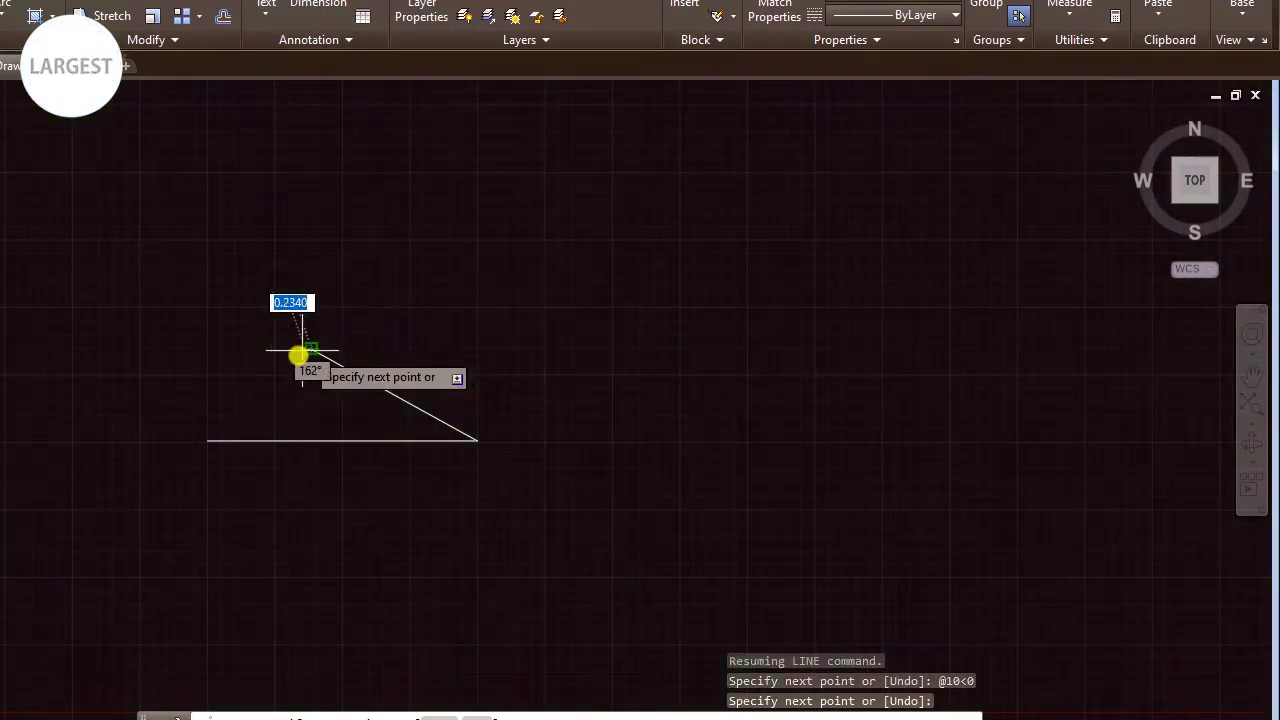
left_click(203, 442)
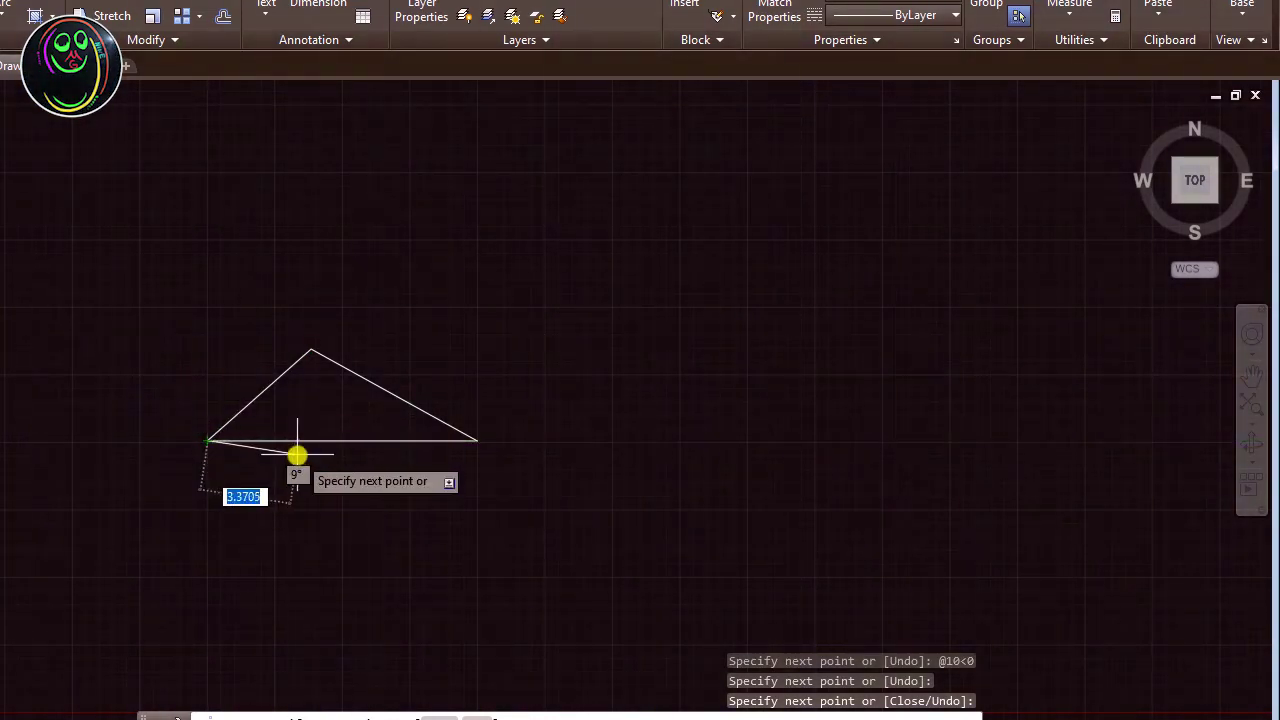
key("Escape")
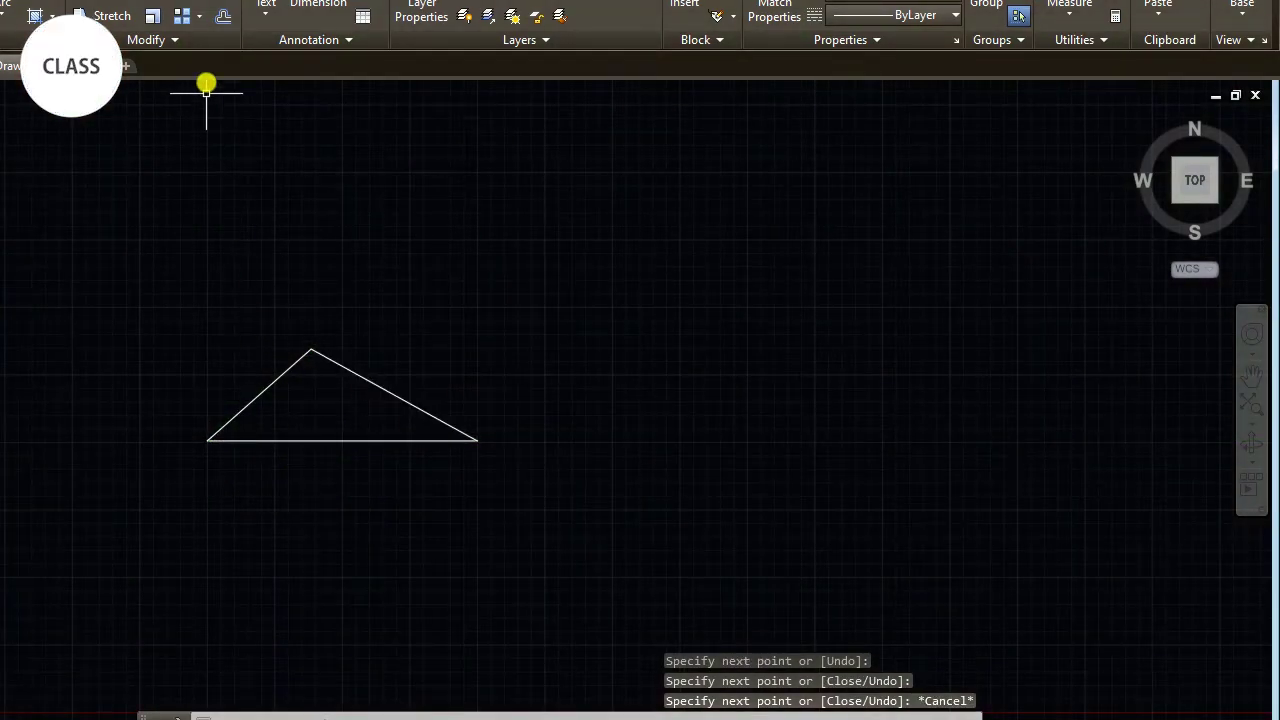
Step: Add the multiline text label A just above the triangle's apex
type("rec")
key("Return")
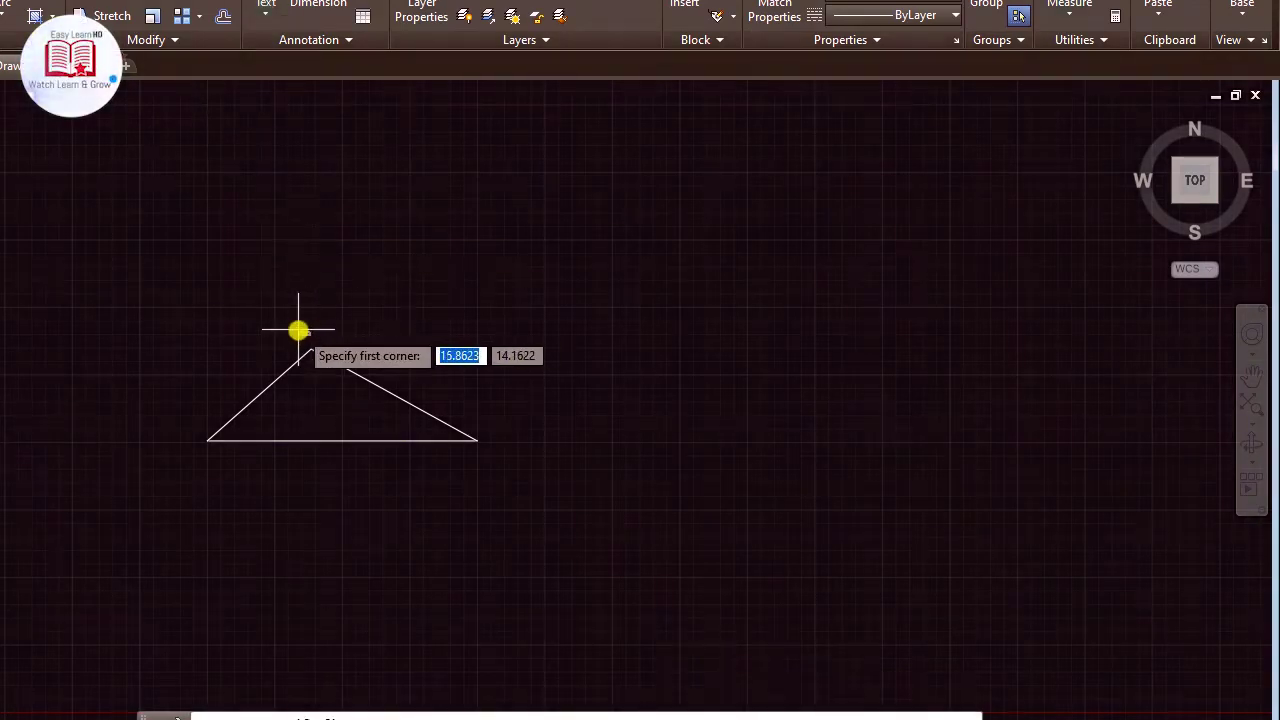
left_click(302, 333)
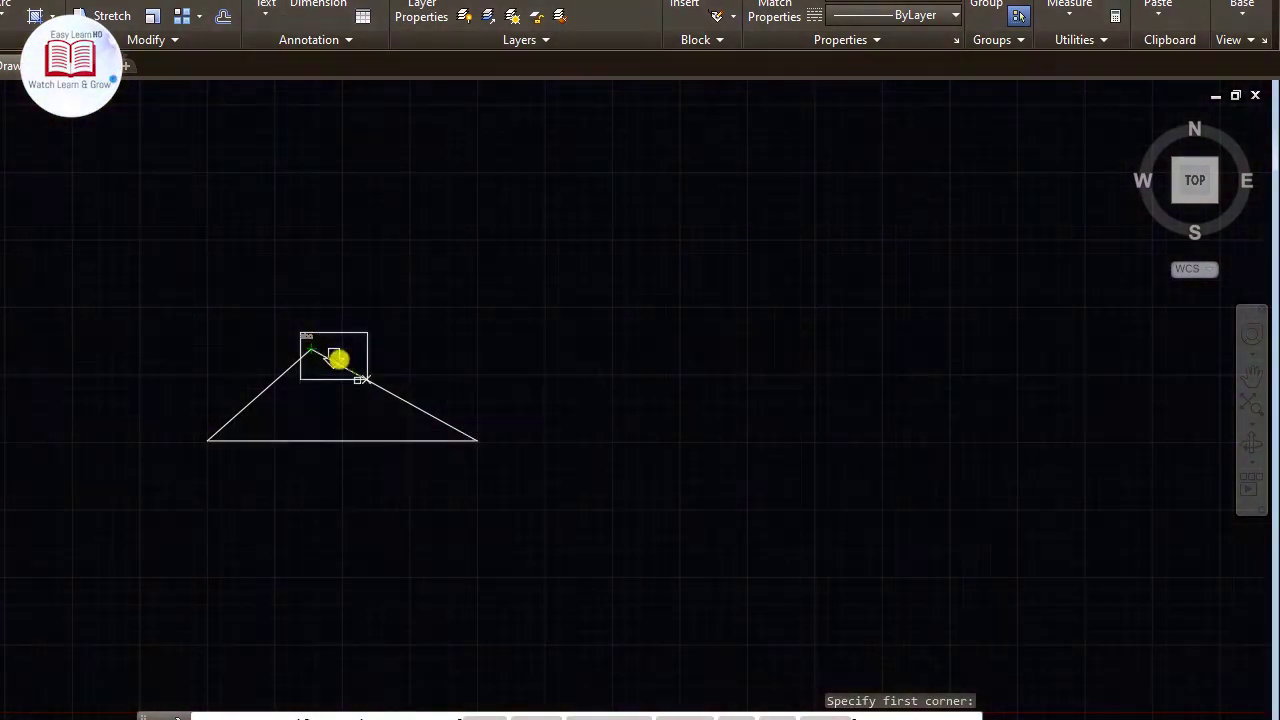
left_click(336, 356)
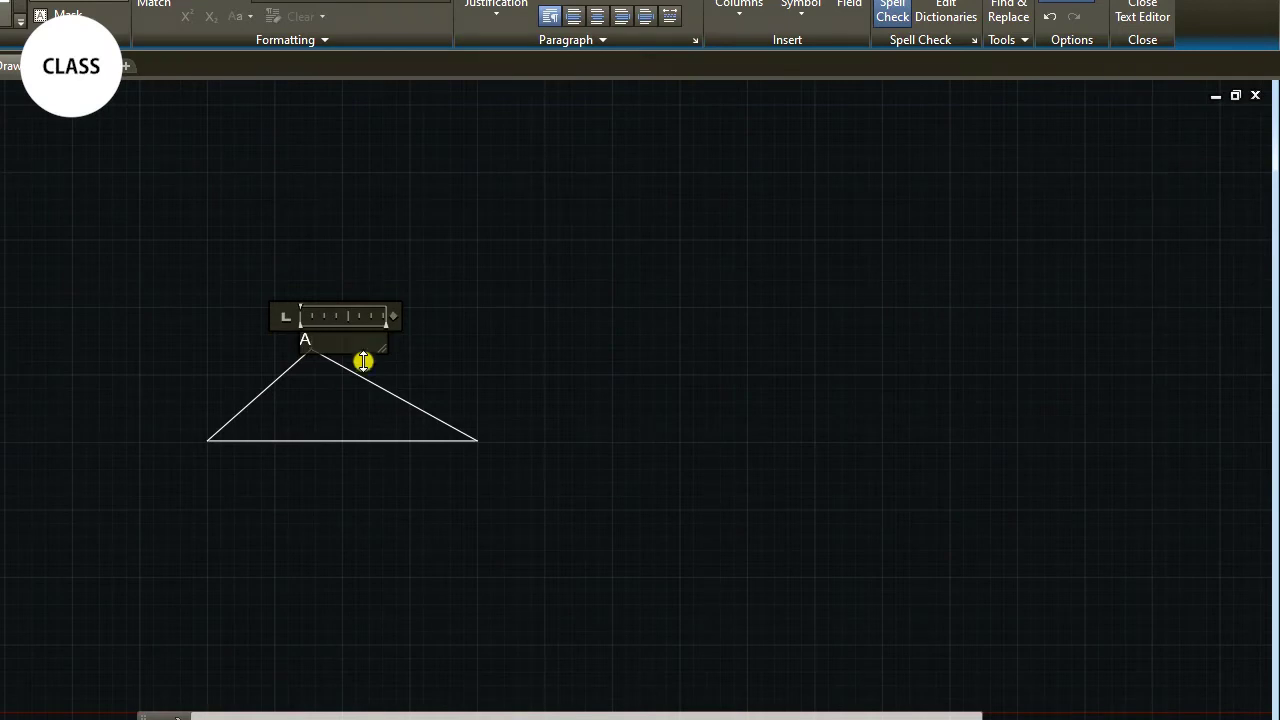
left_click(440, 360)
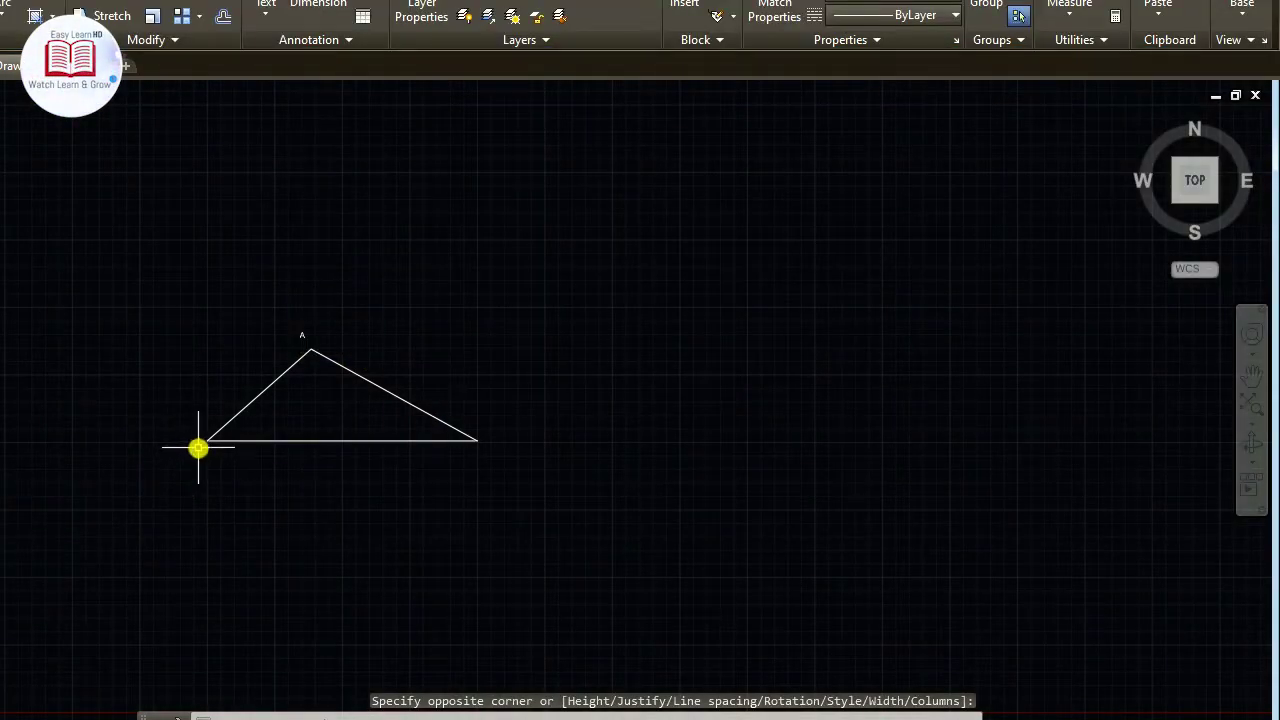
Step: Add the multiline text label B beside the left end of the triangle's base
scroll(196, 420, "up", 2)
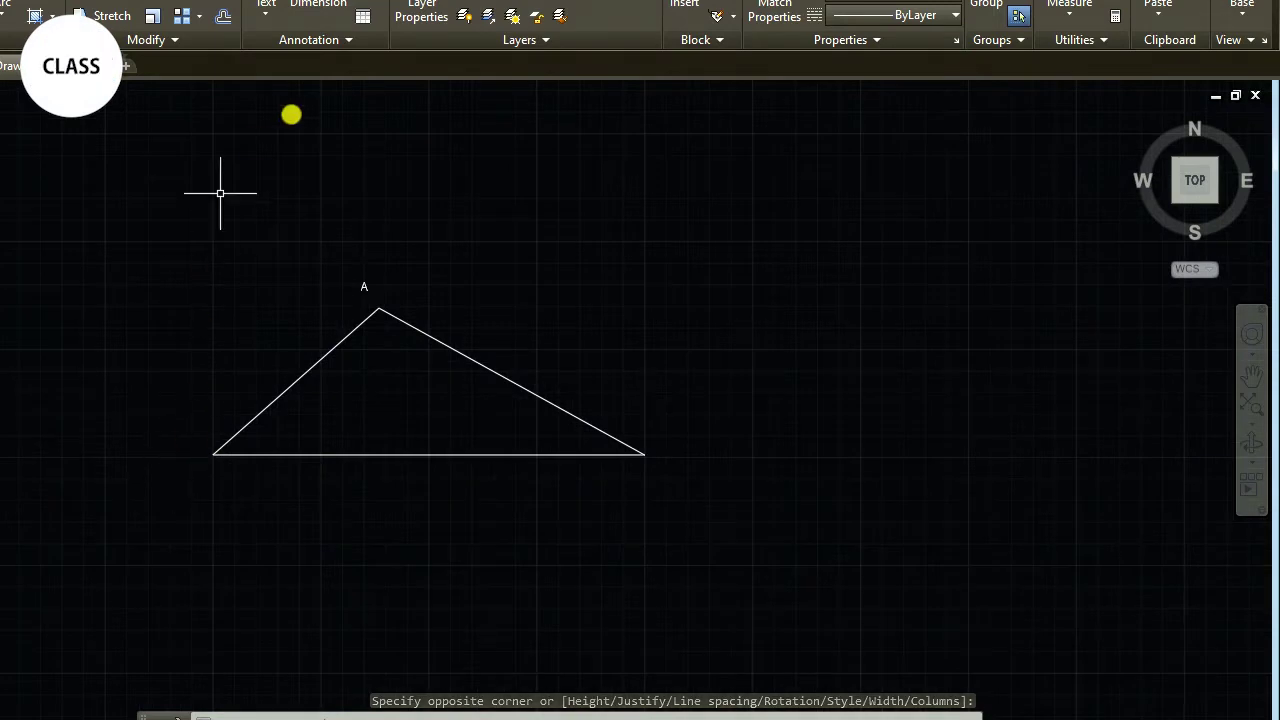
left_click(282, 5)
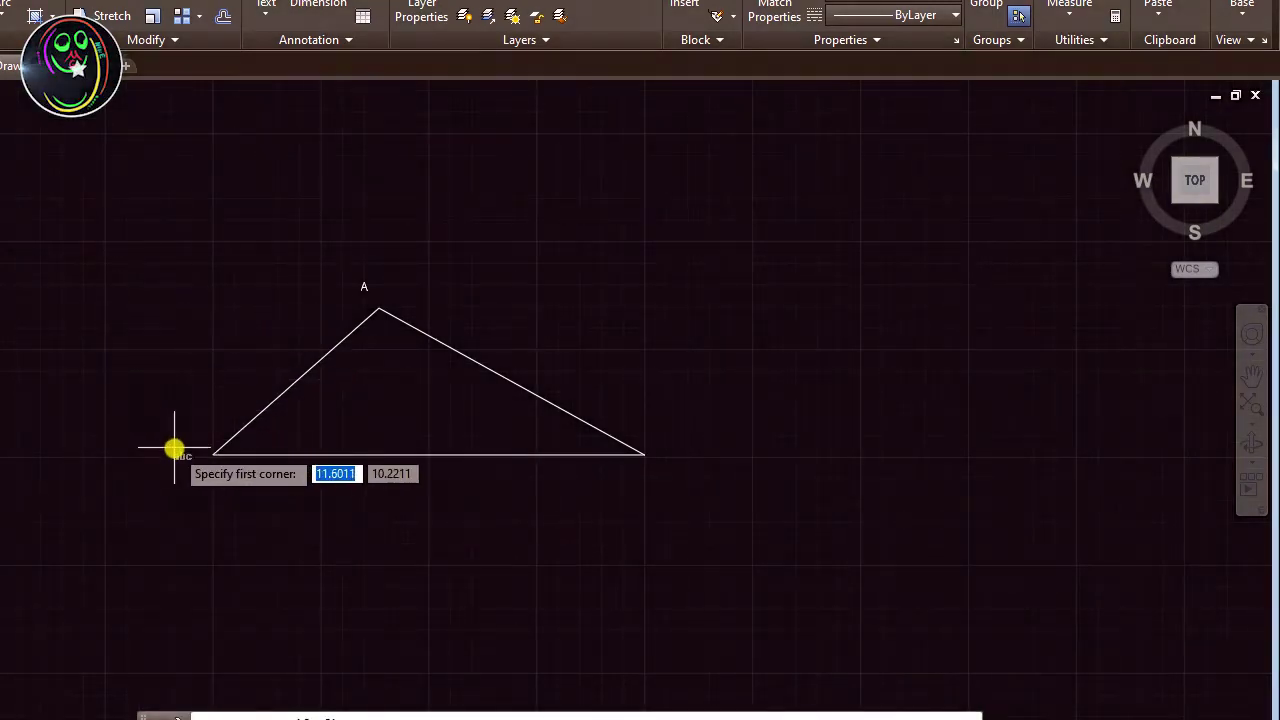
left_click(186, 455)
left_click(215, 492)
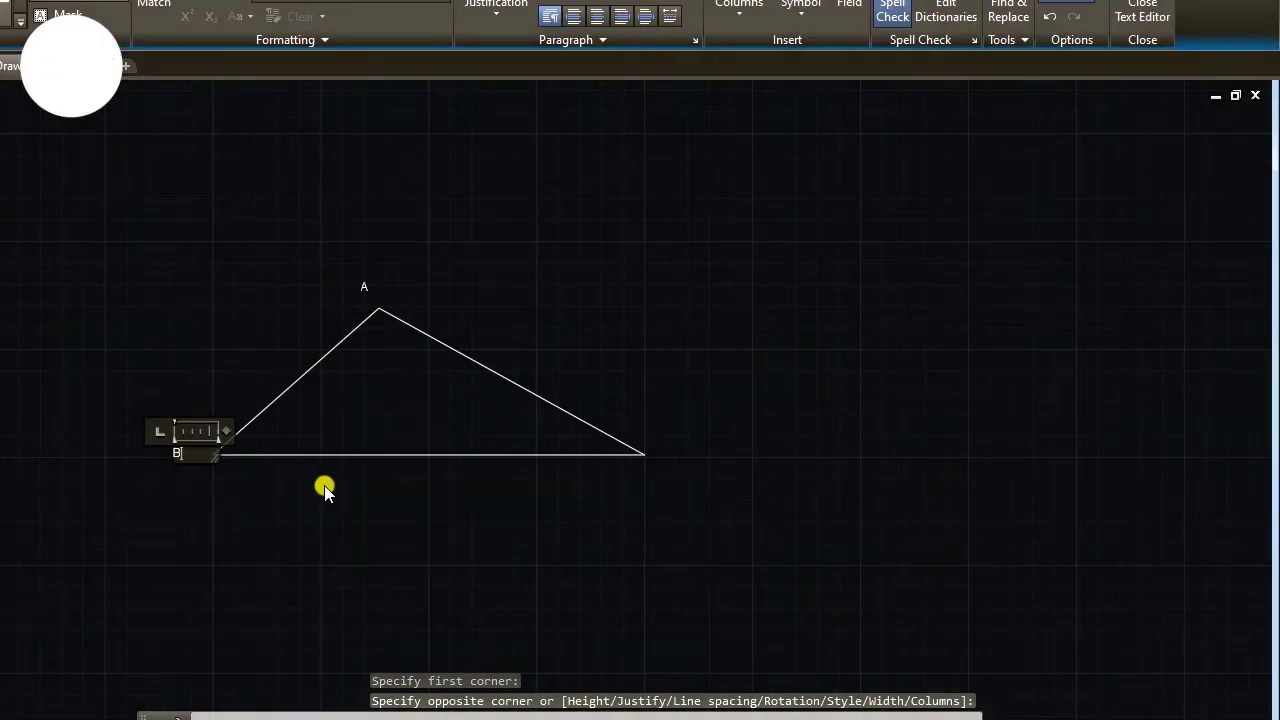
type("B")
left_click(646, 311)
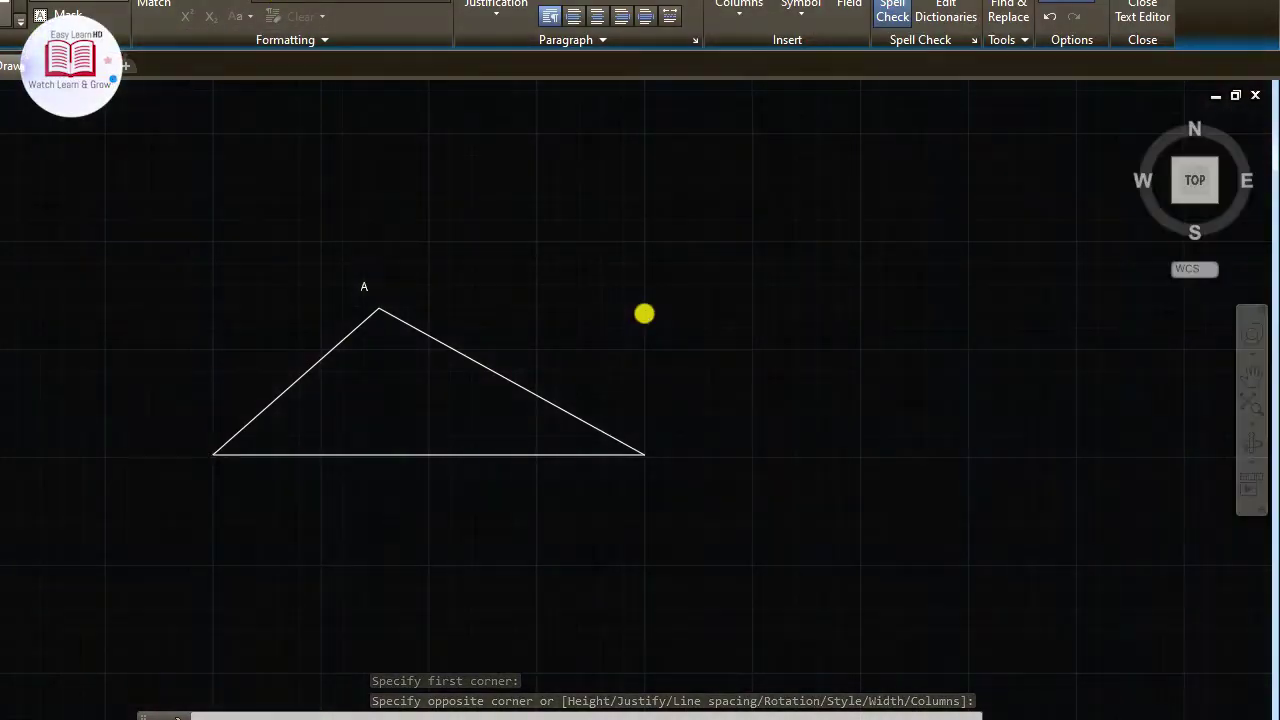
Step: Add the multiline text label C beside the right end of the triangle's base
key("Return")
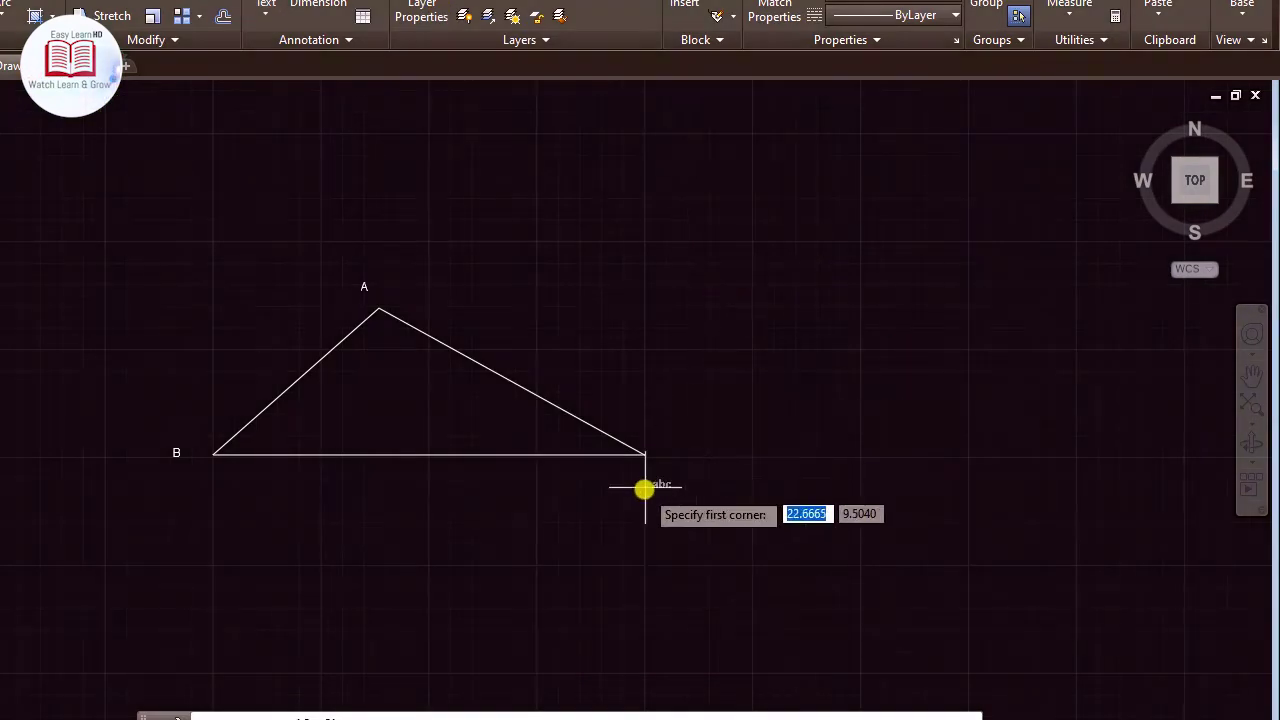
left_click(657, 457)
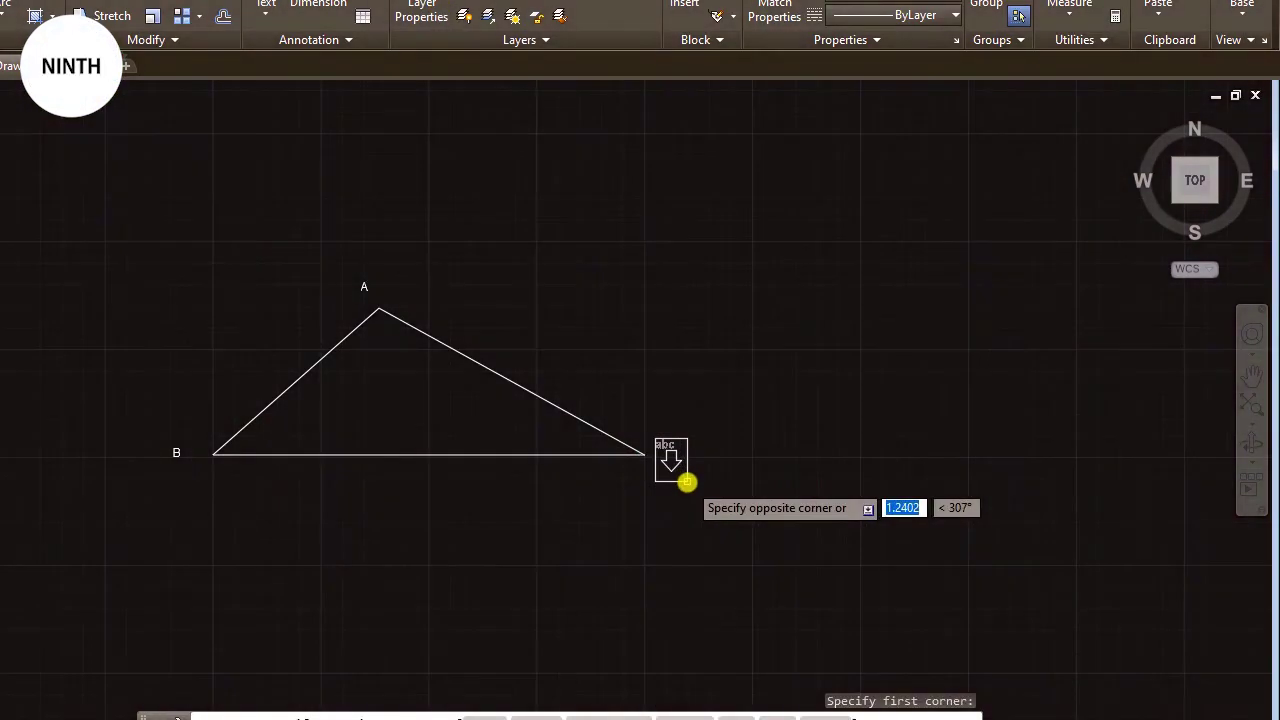
left_click(688, 486)
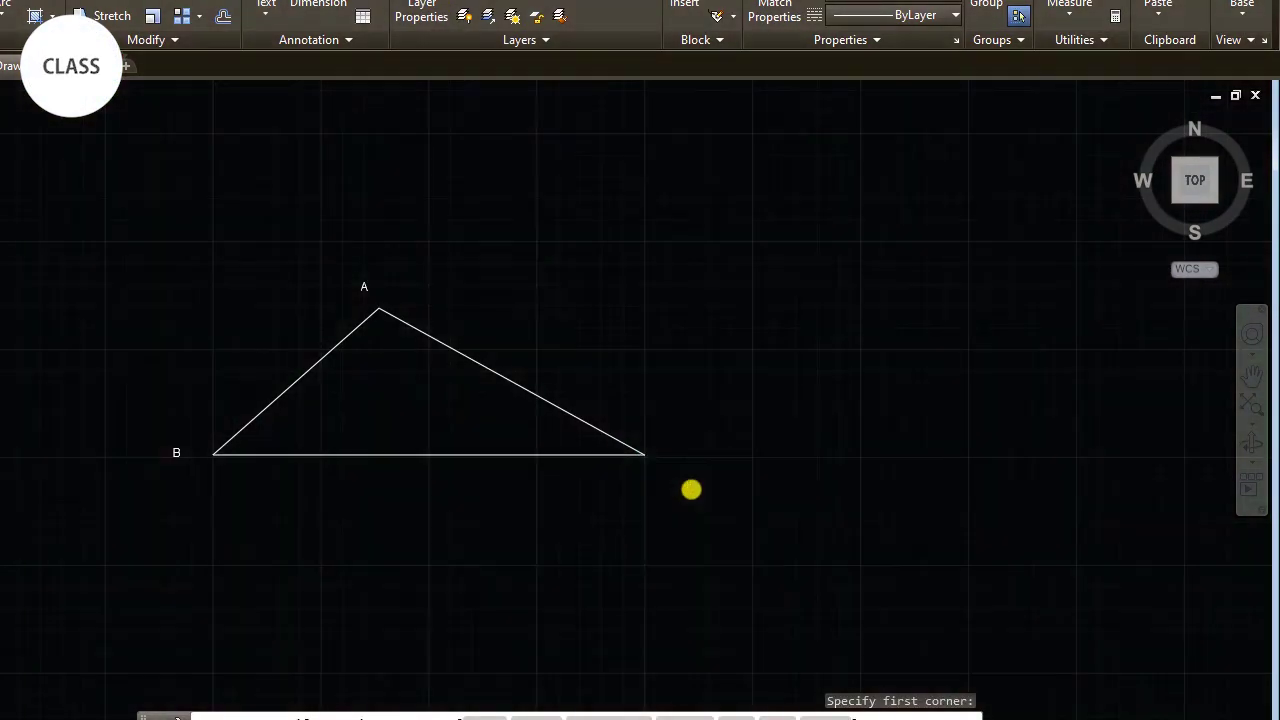
left_click(722, 537)
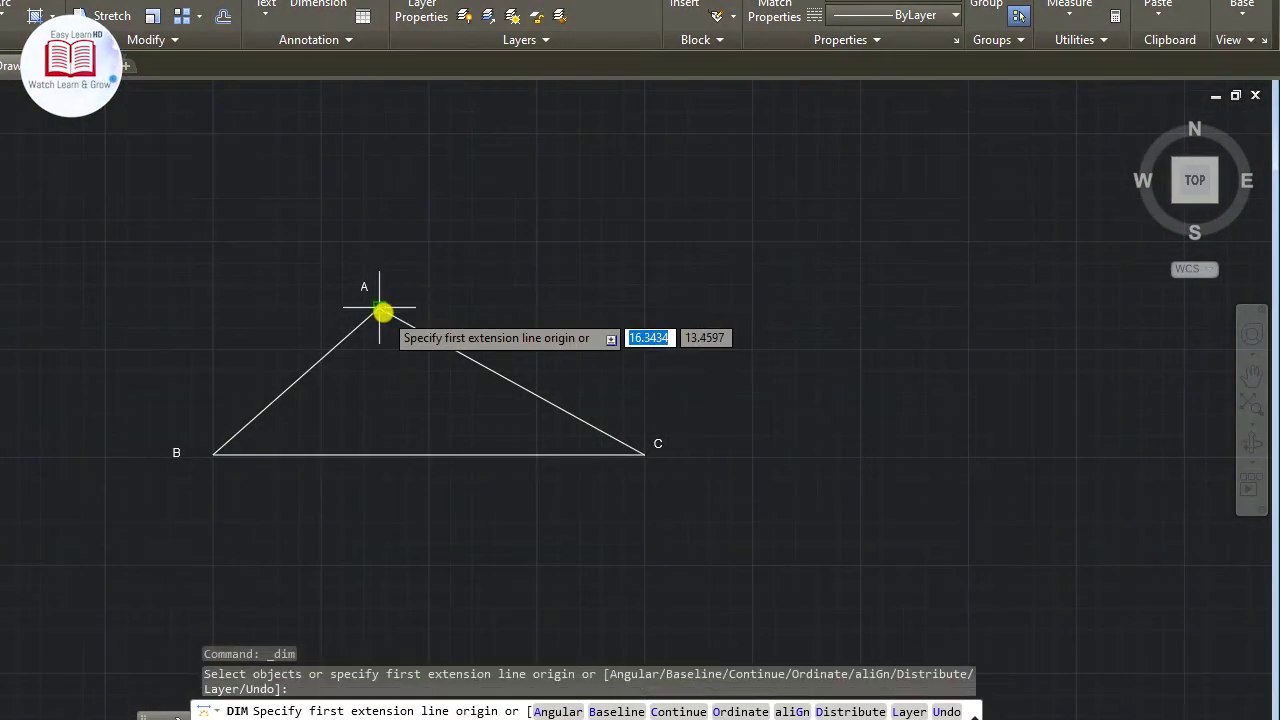
Step: Dimension the lengths of sides AB and BC, placing both dimension lines outside the triangle
left_click(378, 310)
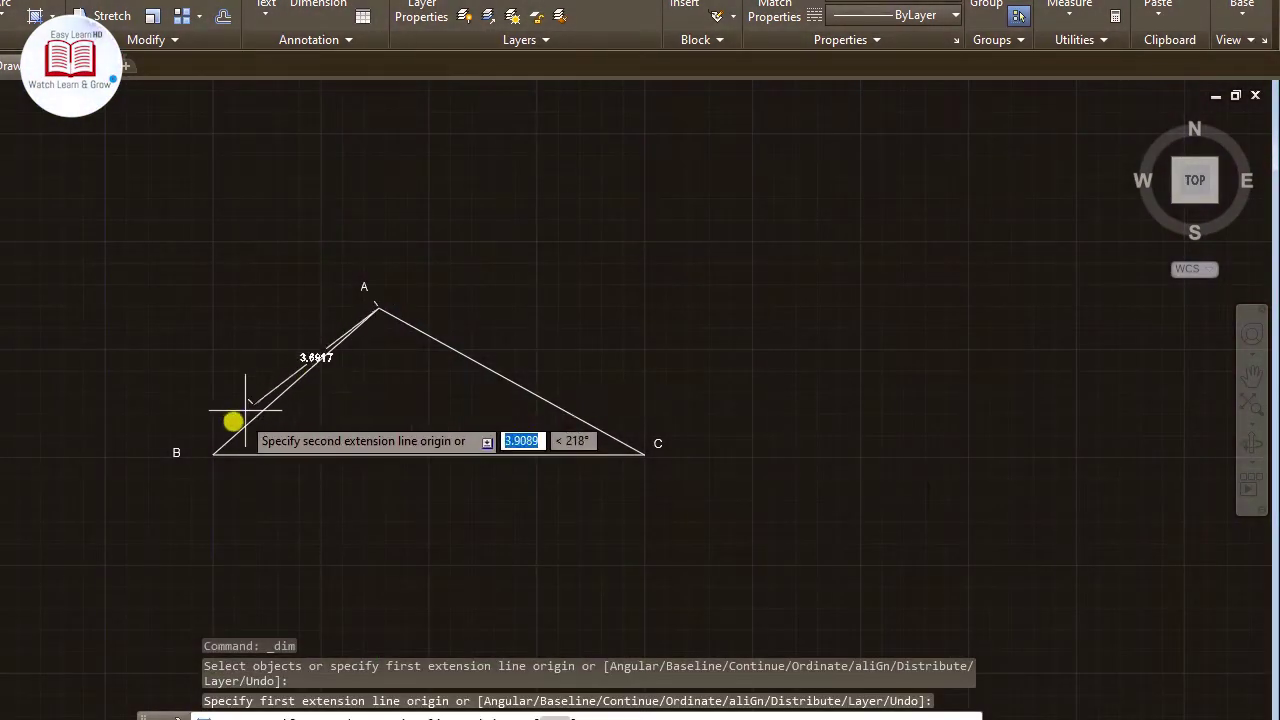
left_click(213, 452)
left_click(168, 401)
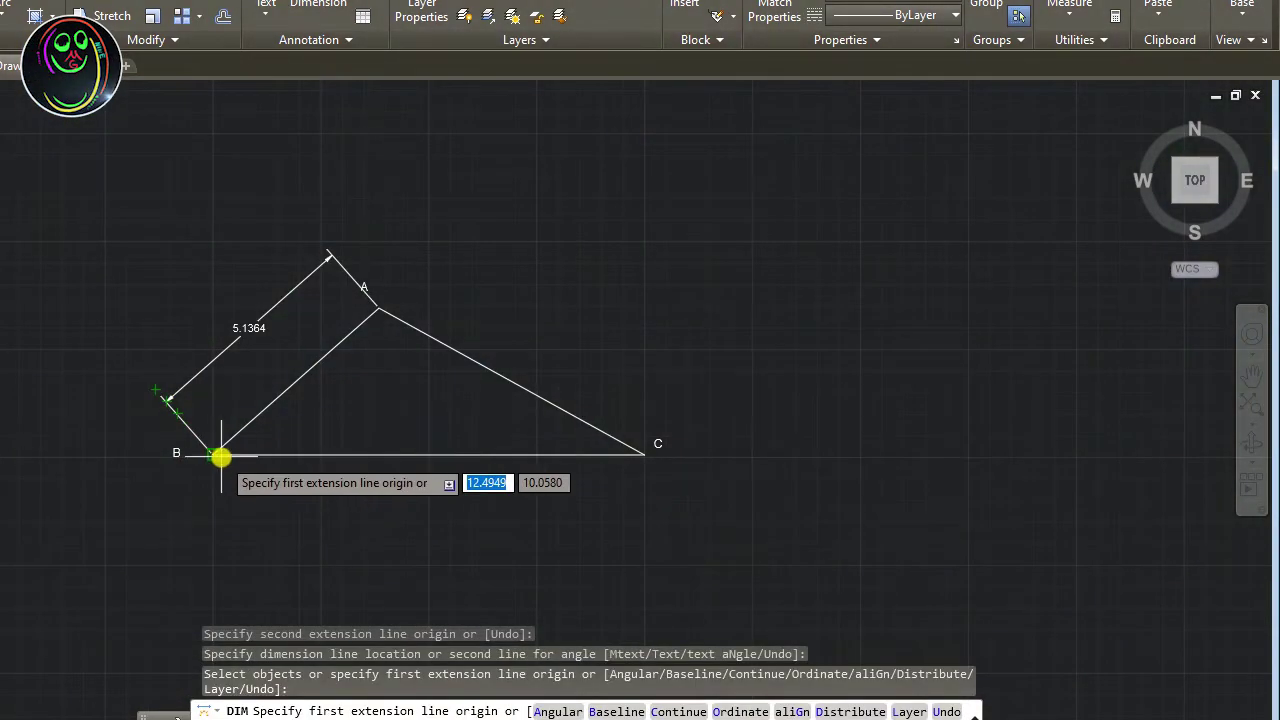
left_click(213, 455)
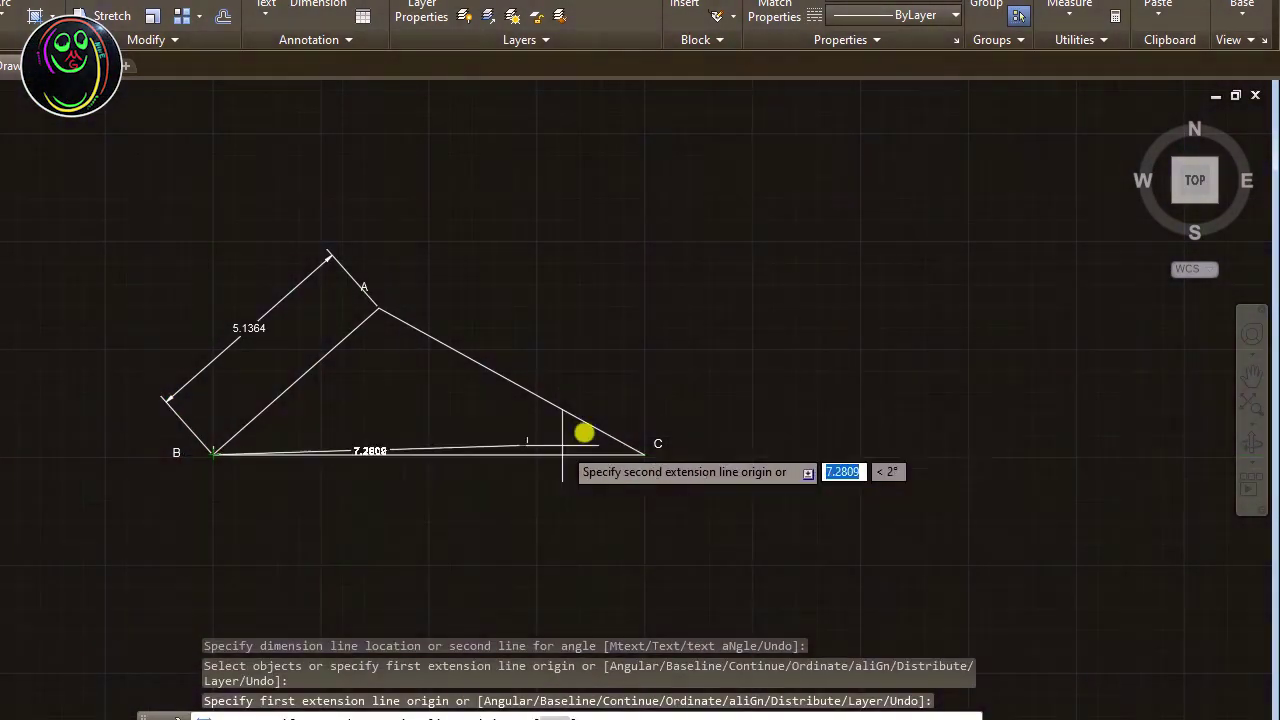
left_click(645, 453)
left_click(630, 518)
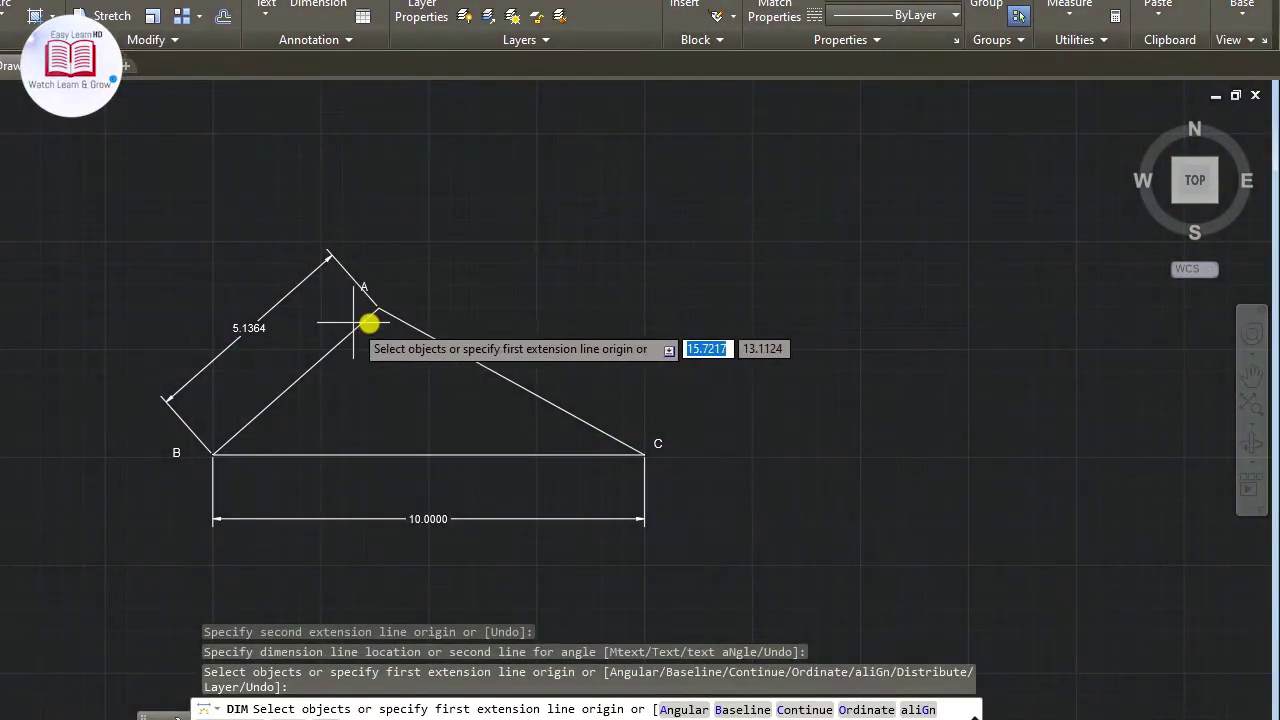
Step: Add an aligned dimension to side AC, placing its dimension line outside the triangle
left_click(378, 312)
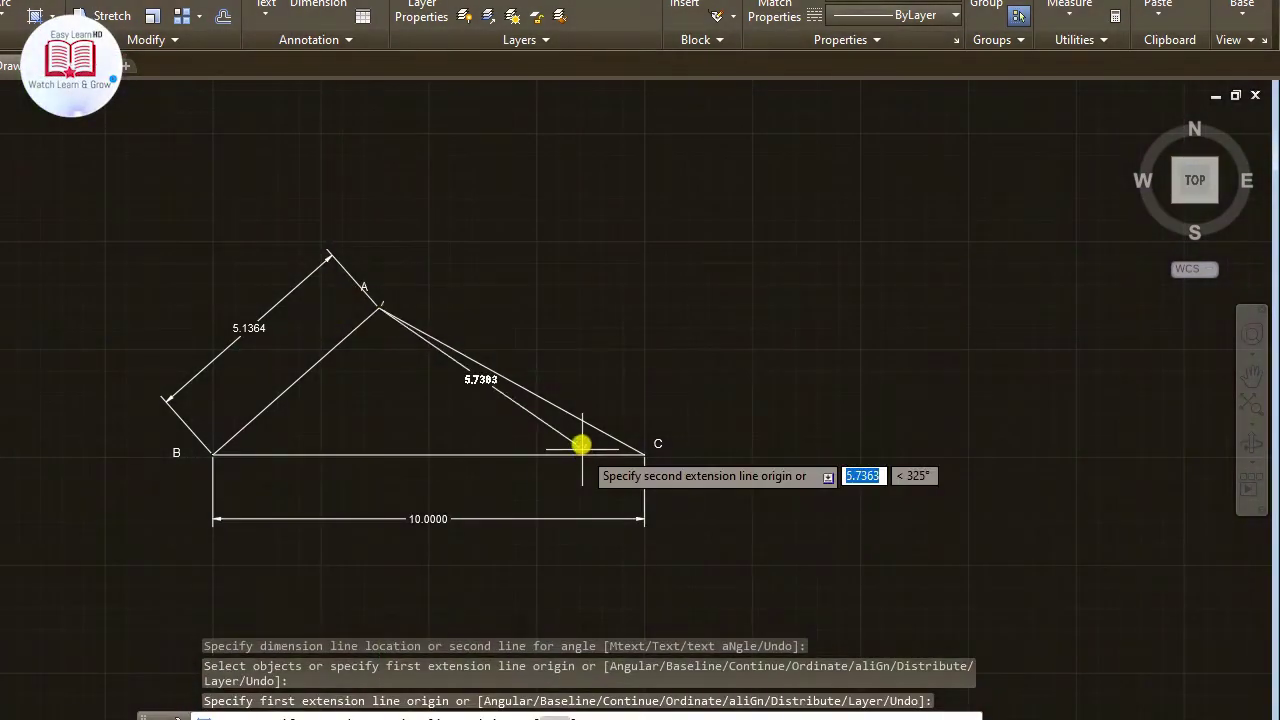
left_click(645, 455)
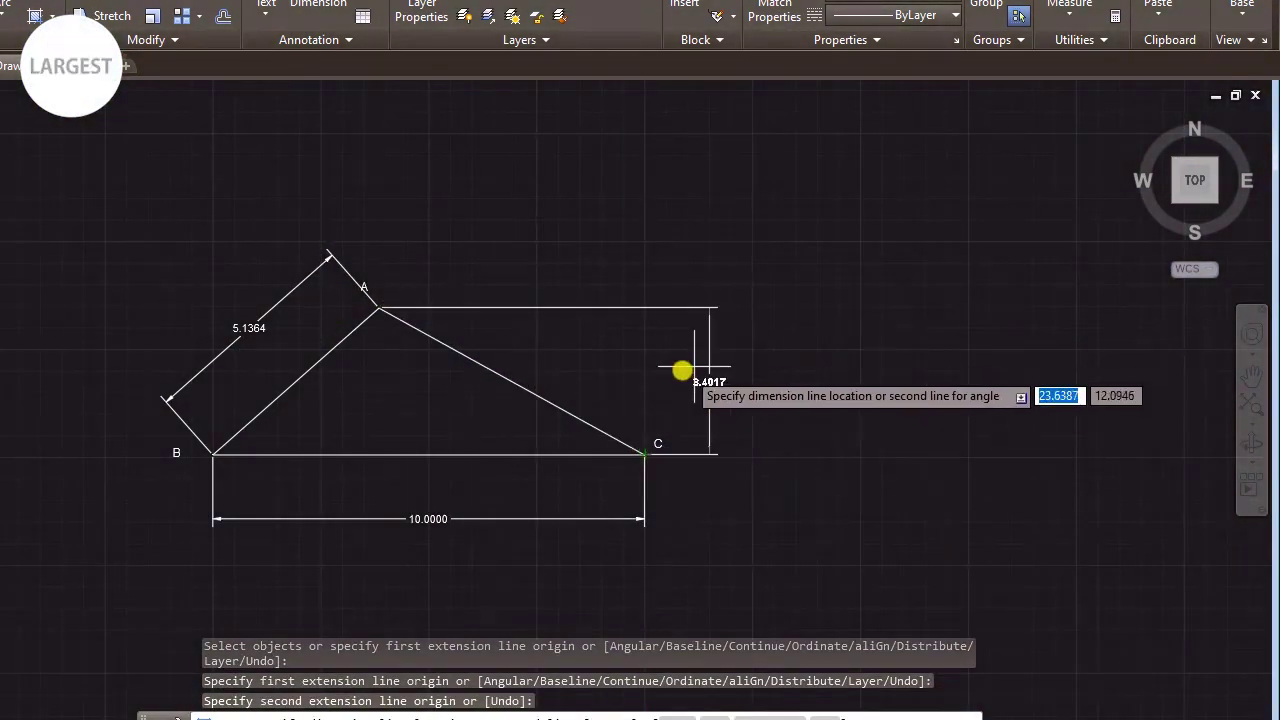
left_click(618, 351)
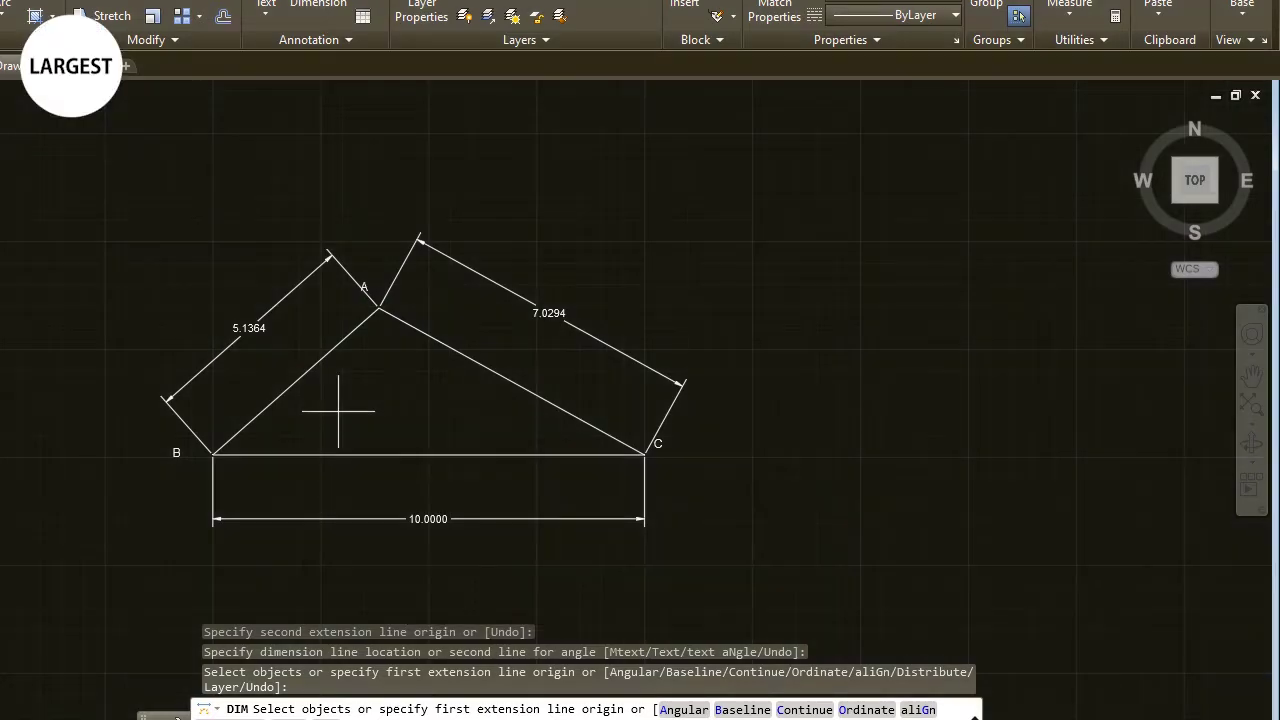
Step: Draw the base of a second triangle to the right of triangle ABC, 10 units long at an angle of 0°
scroll(909, 397, "down", 3)
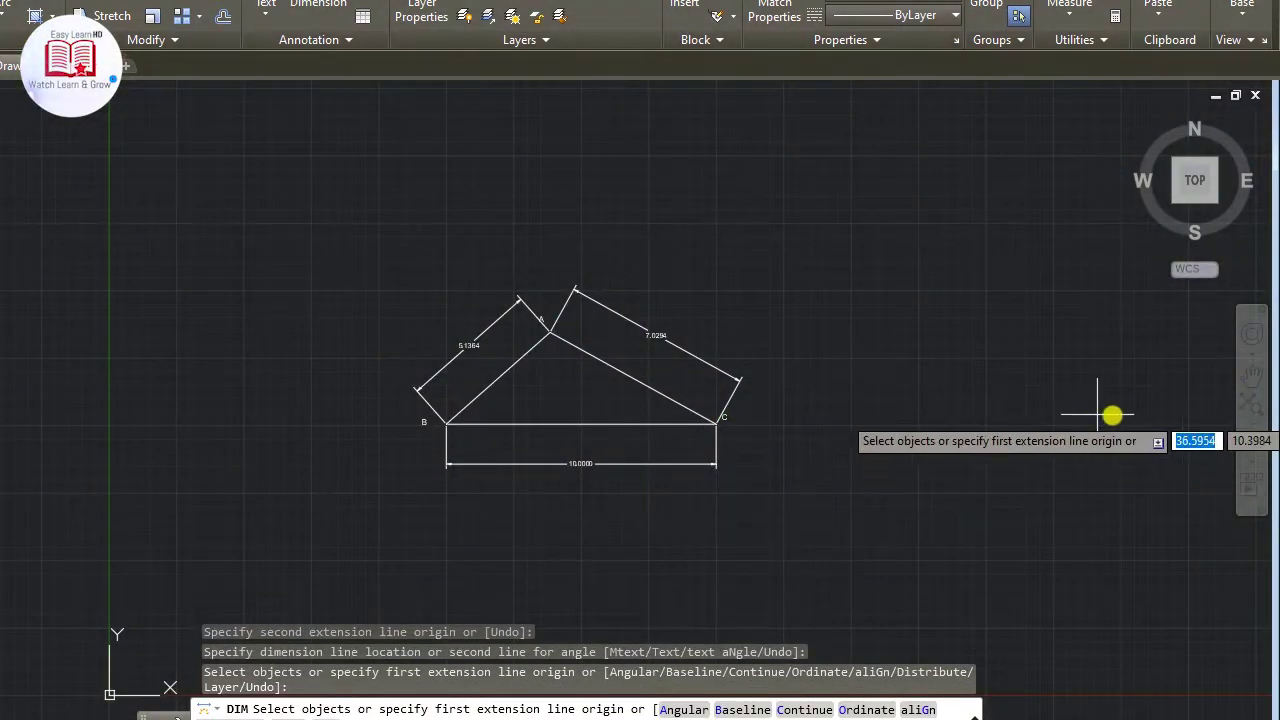
scroll(1108, 412, "up", 2)
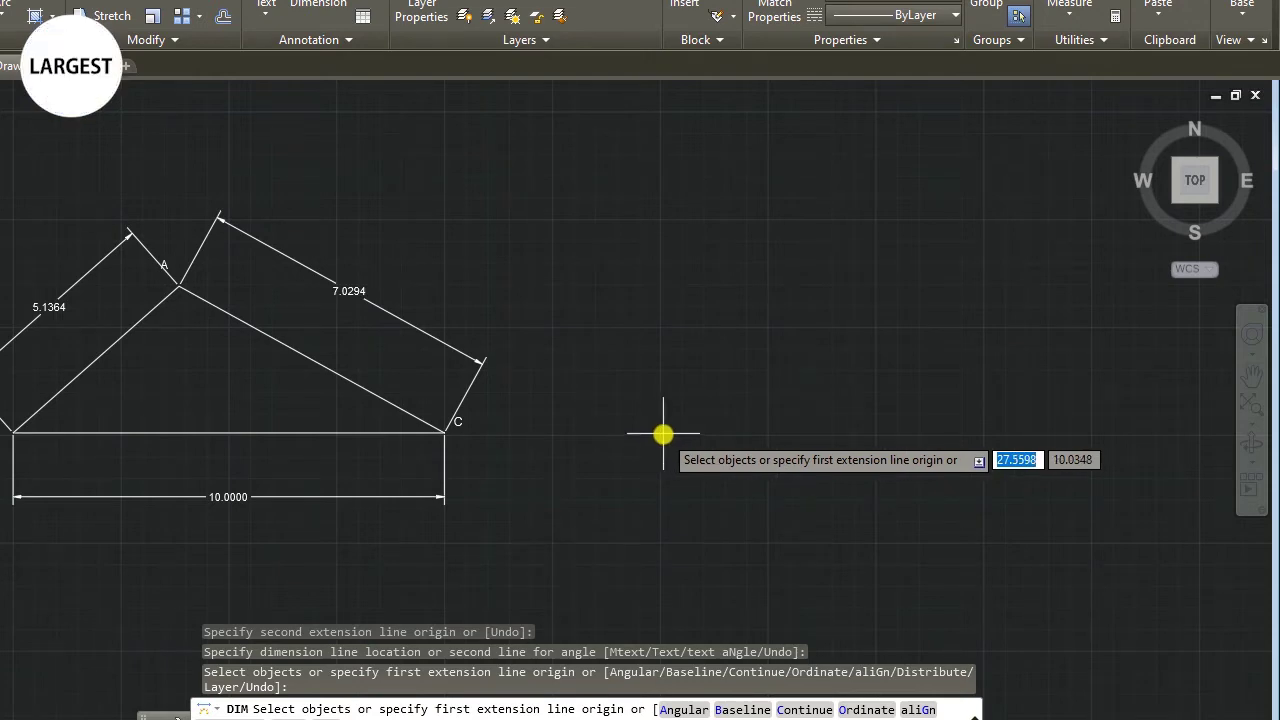
key("Return")
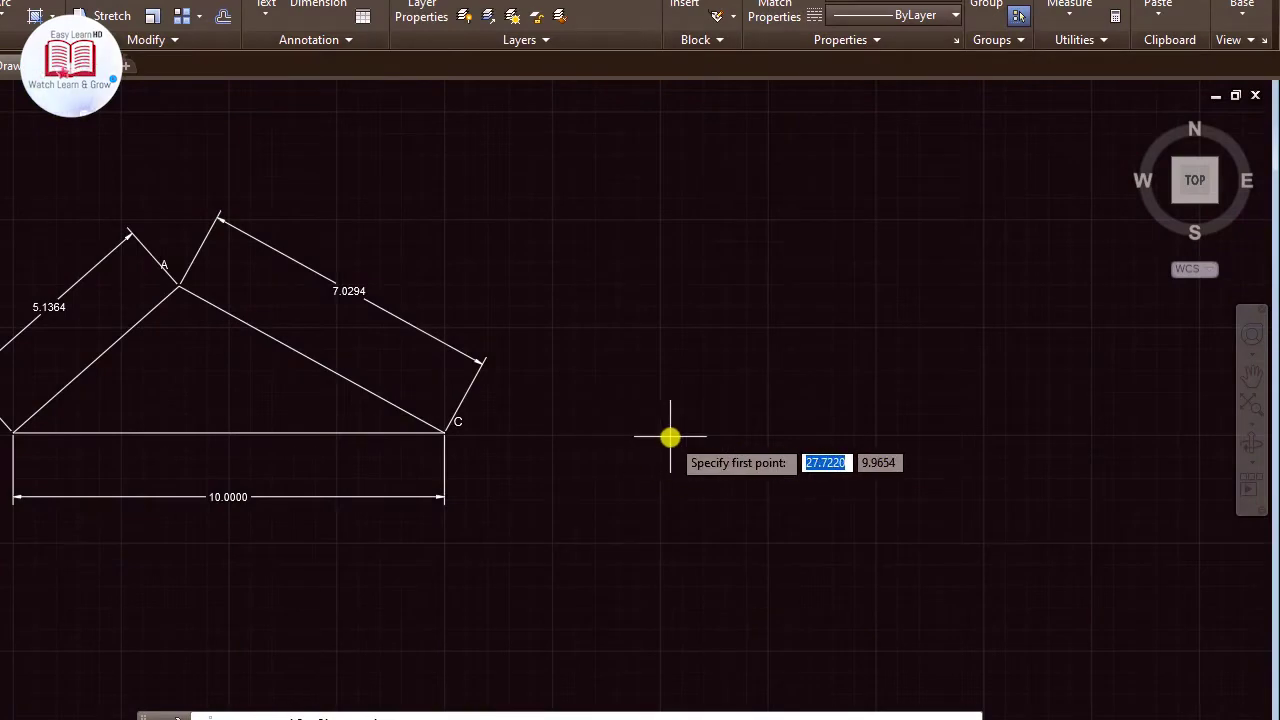
left_click(661, 438)
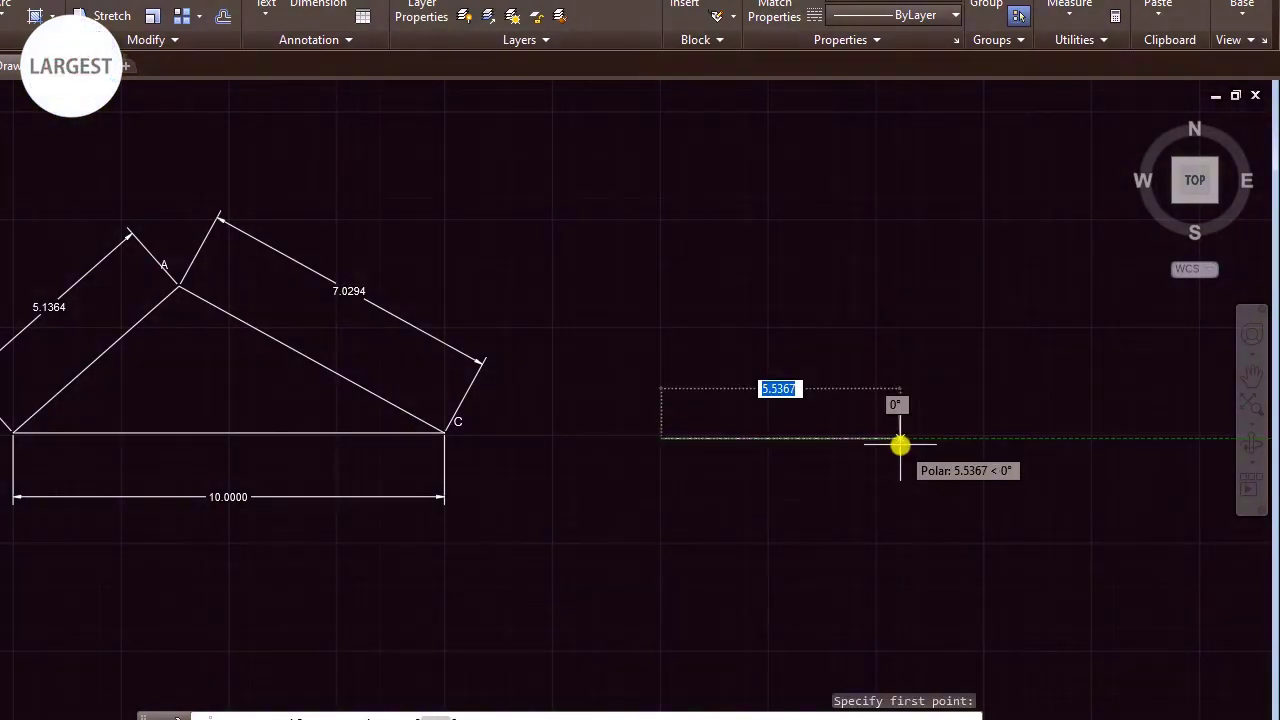
key("F8")
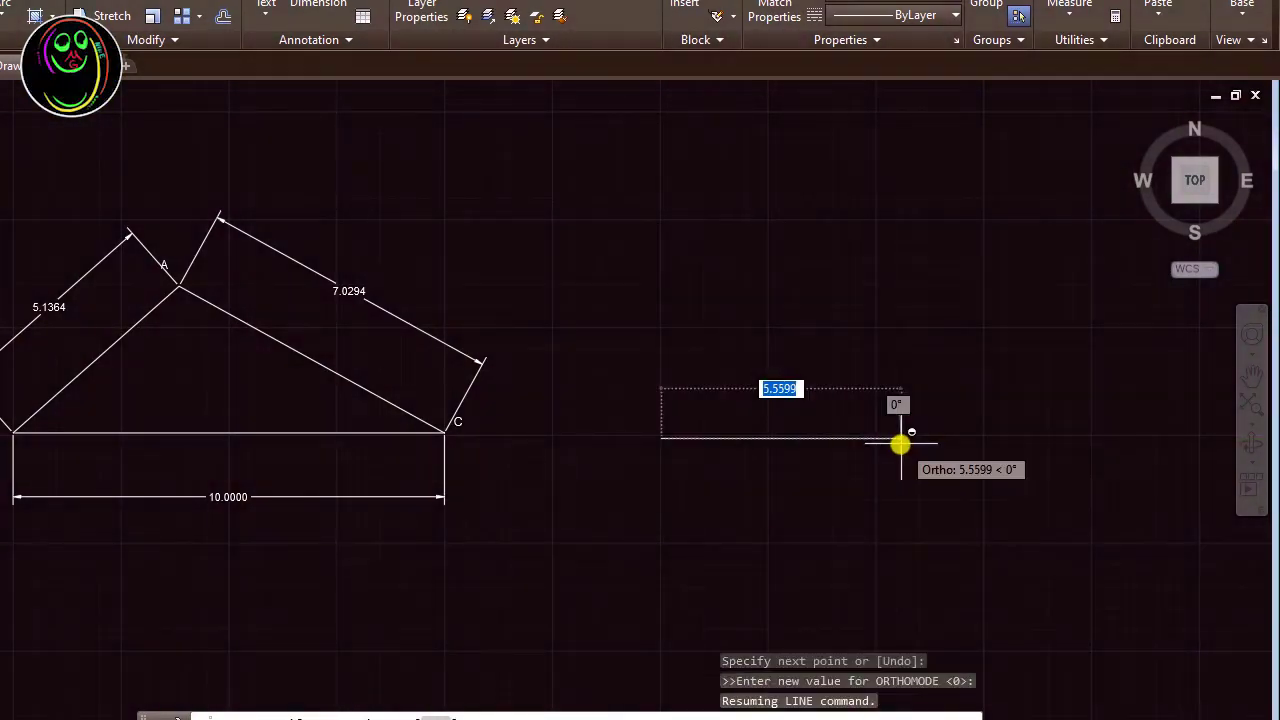
type("1")
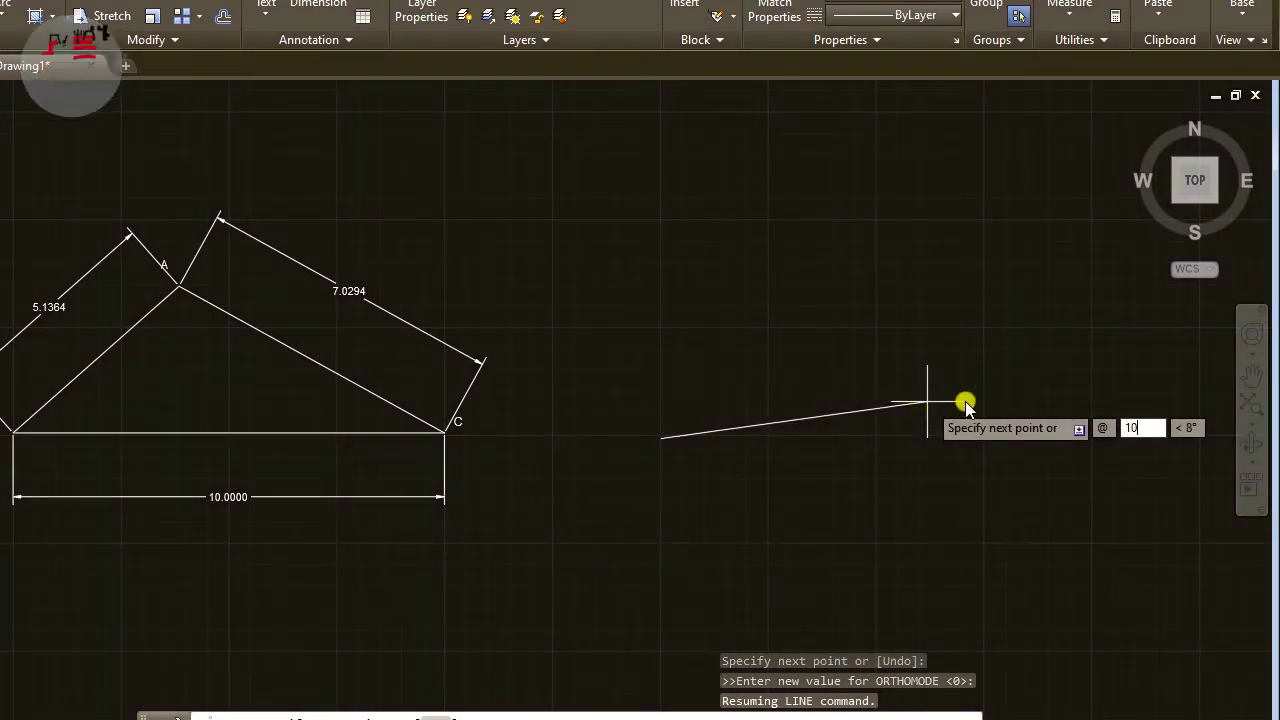
type("0")
key("Tab")
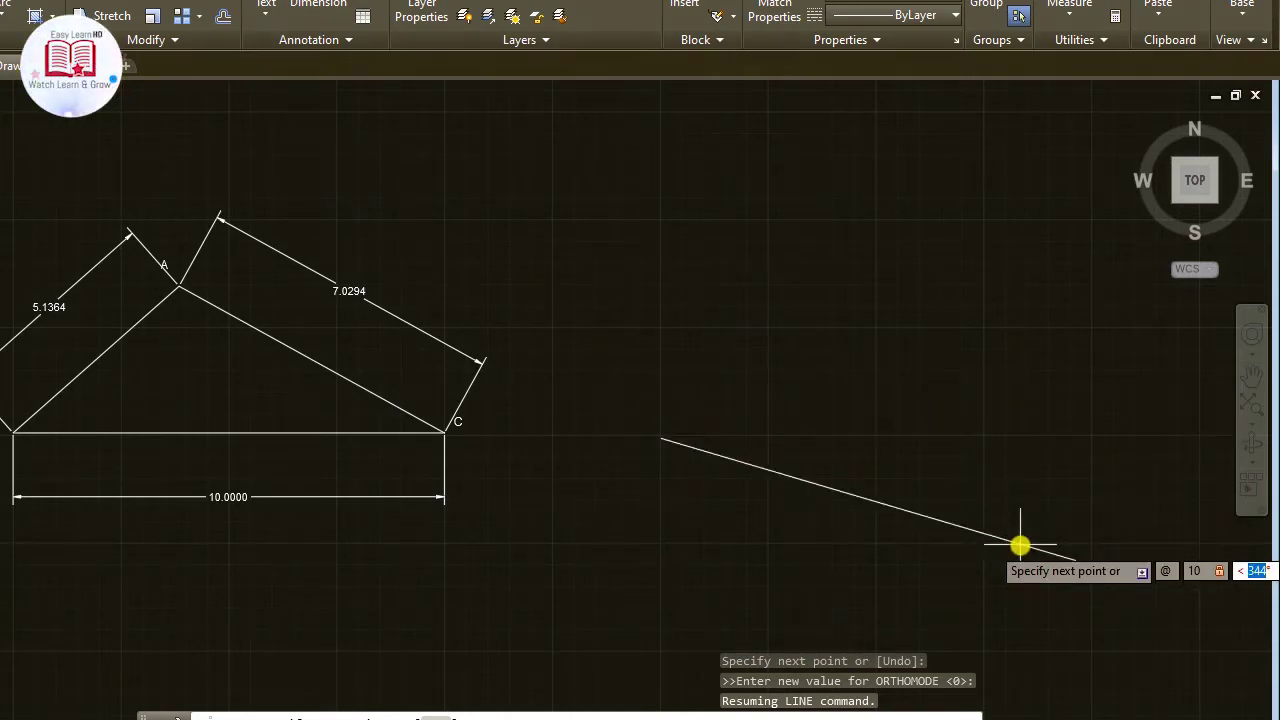
type("0")
key("Return")
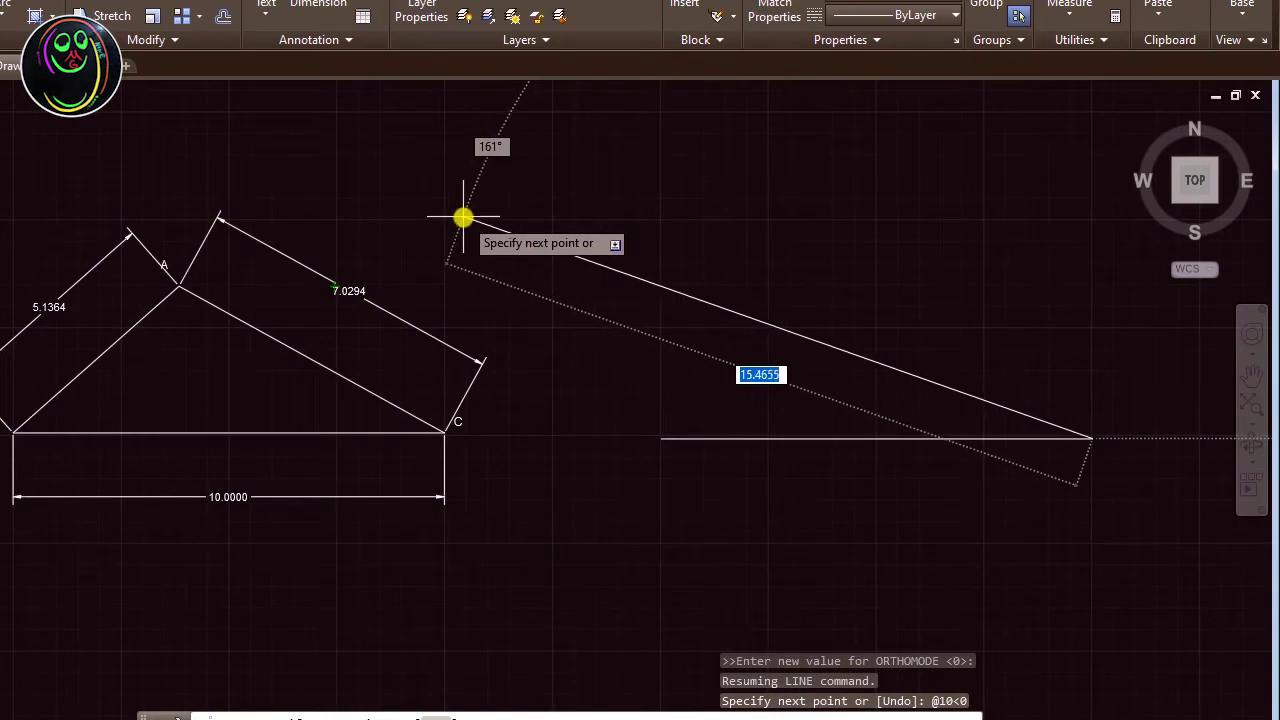
Step: Begin the second triangle's next side from the right end of its base with a length of 7.0294 units
type("7")
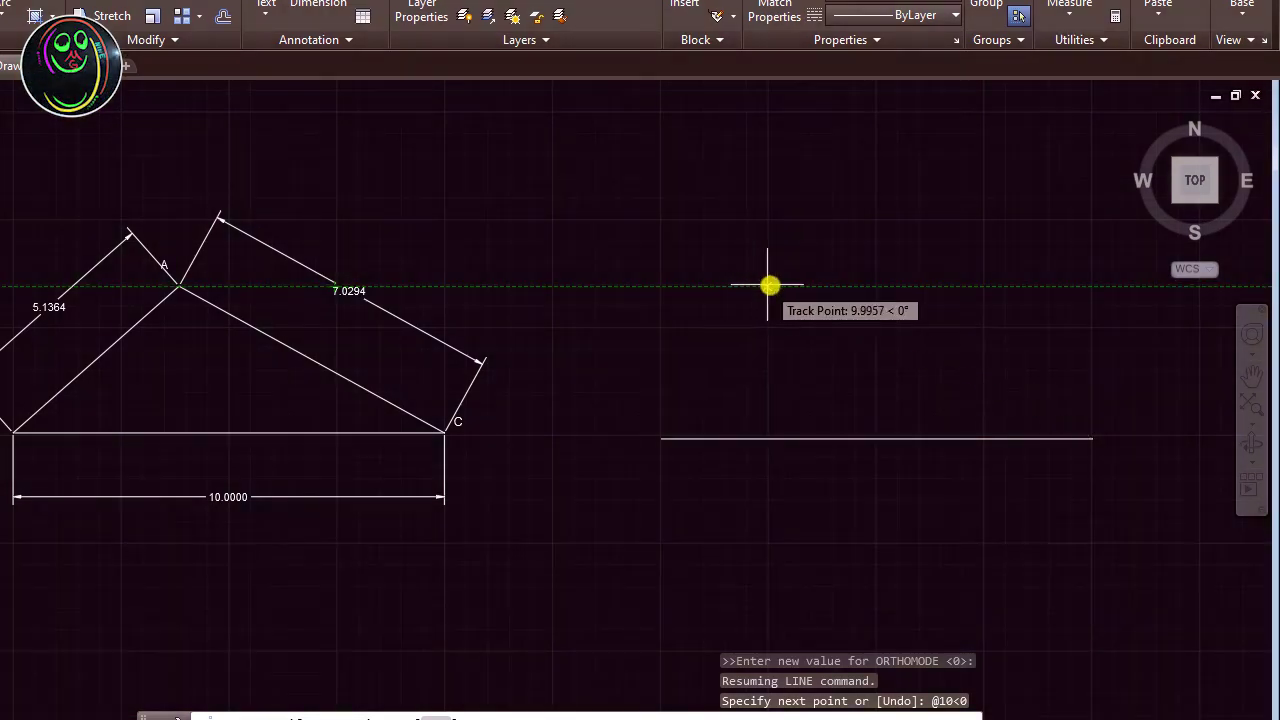
type("7.0294")
key("Tab")
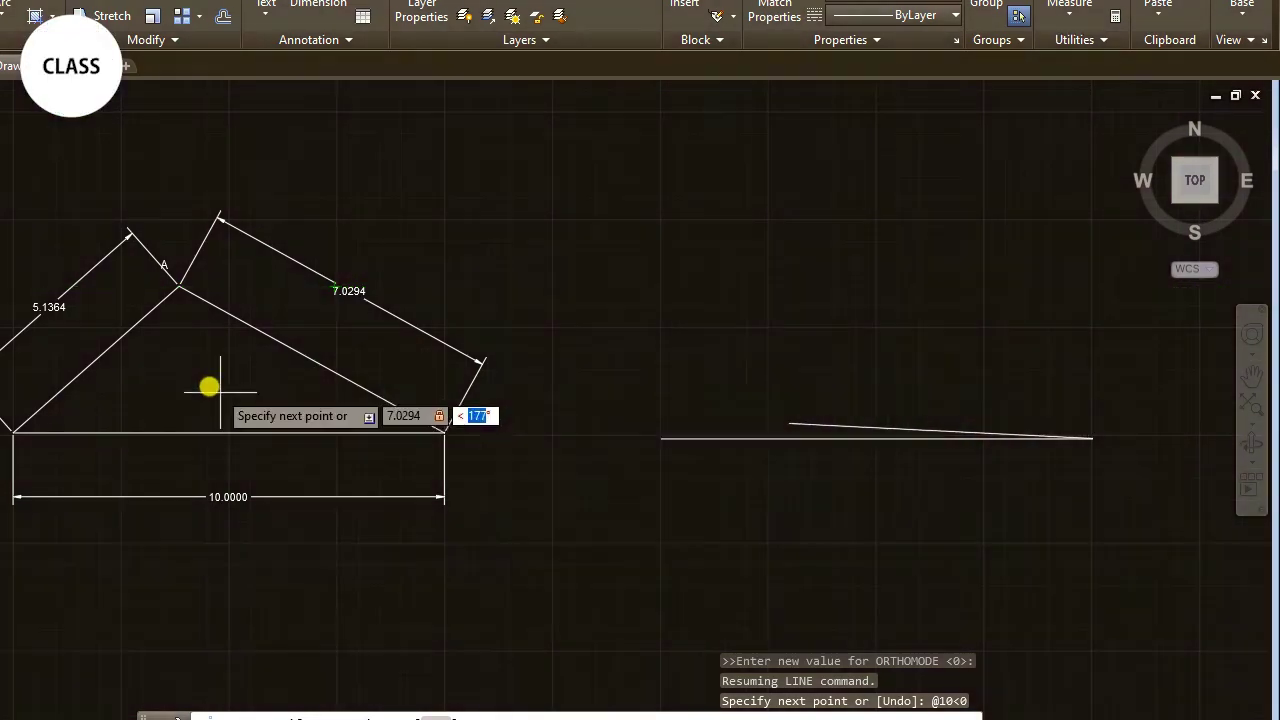